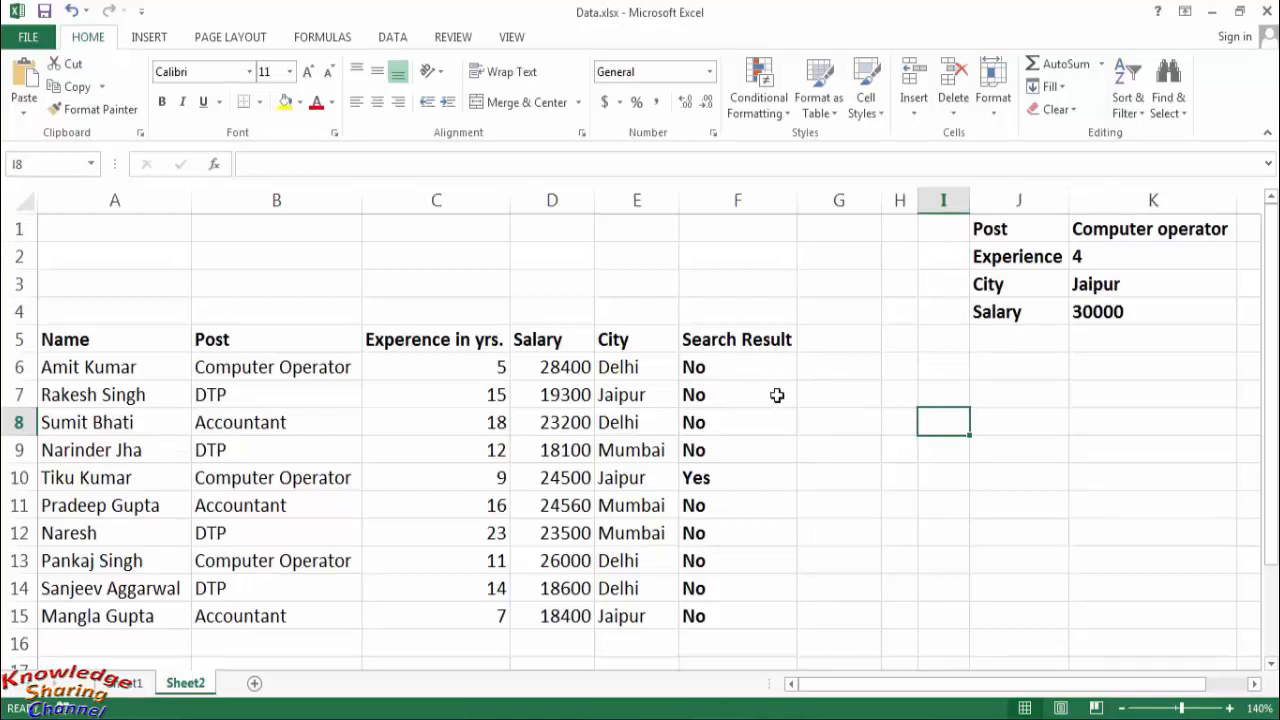
- Set the City search criterion in K3 to Delhi
left_click(1110, 284)
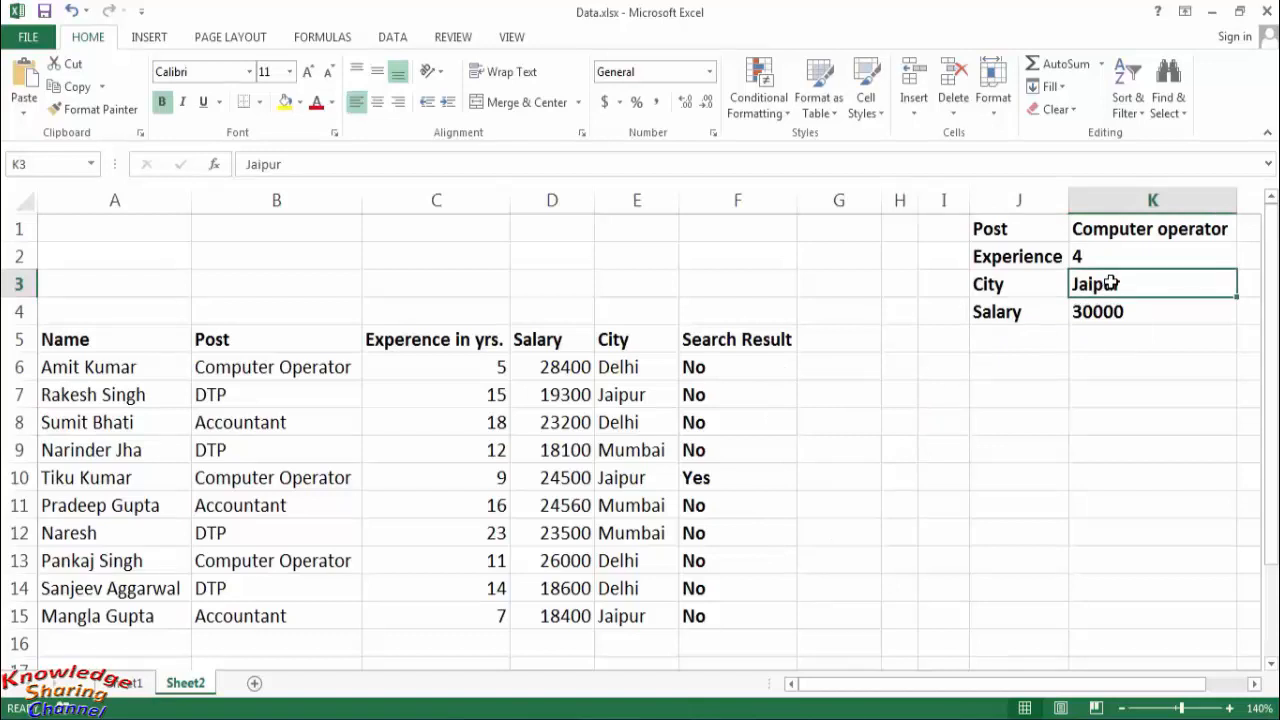
type("Delhi")
key("Return")
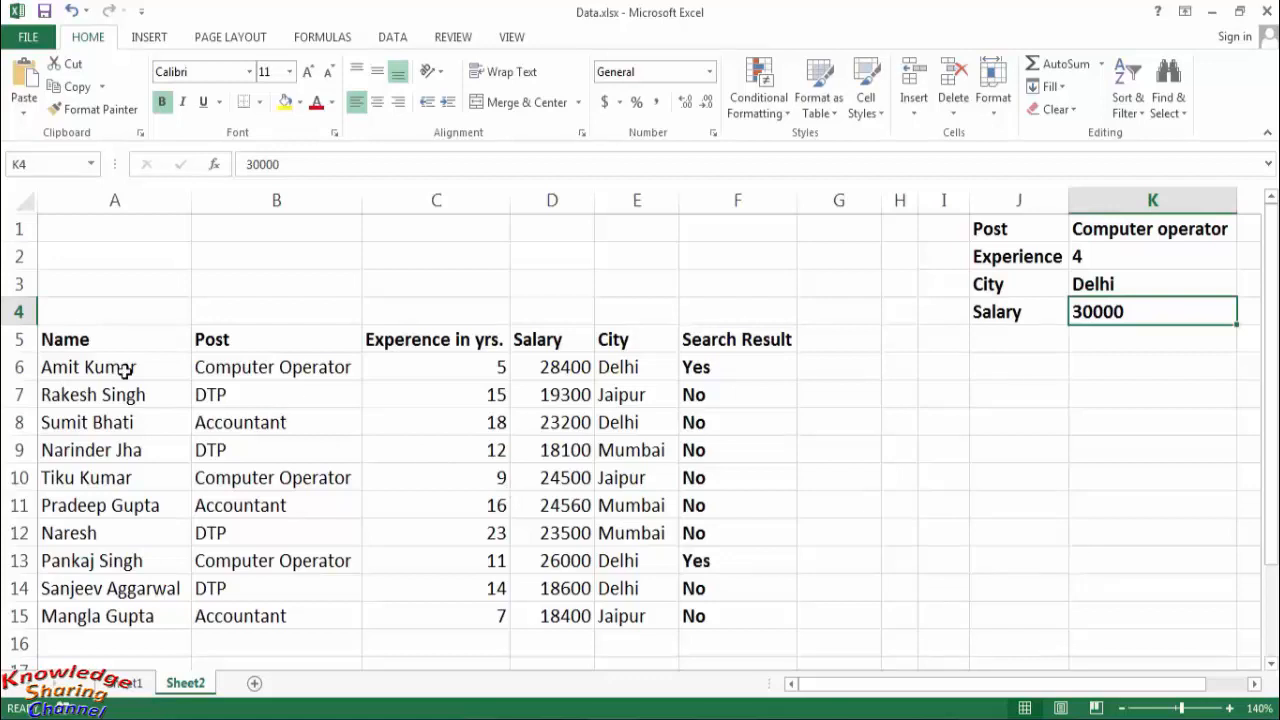
- Turn on filtering for the candidate table's header row, starting from the Name header in A5
left_click(98, 341)
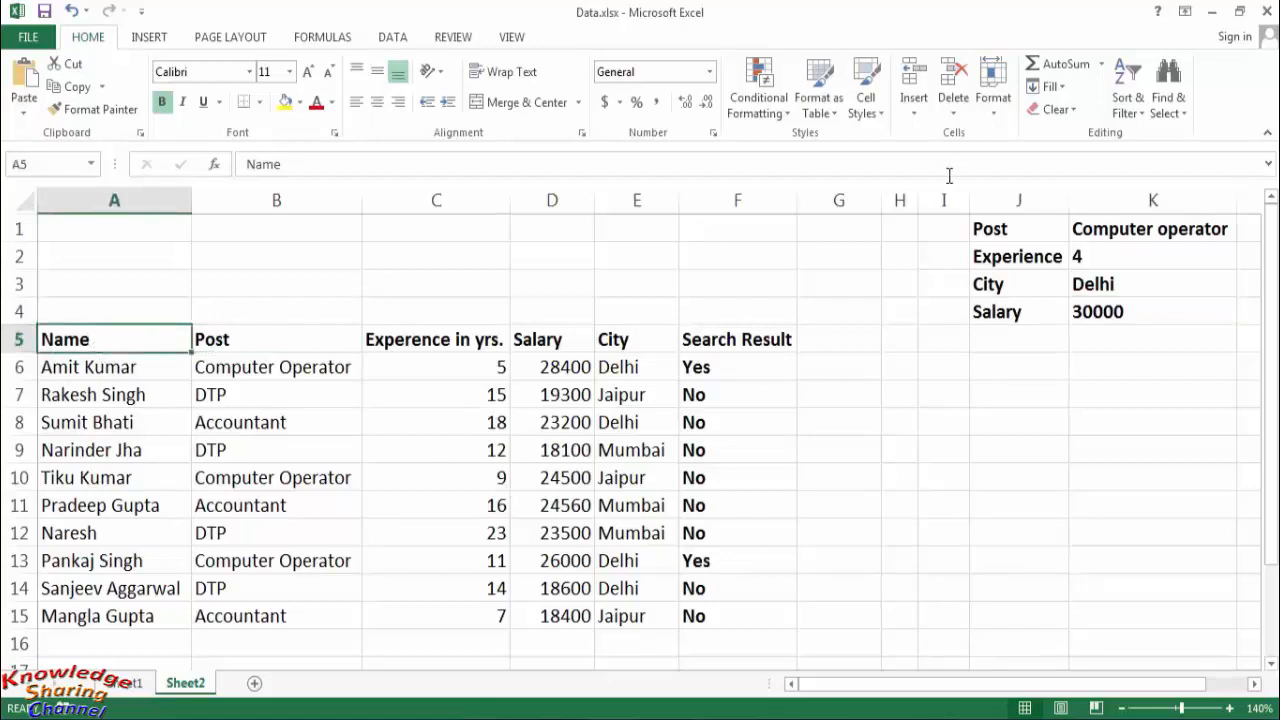
left_click(1144, 116)
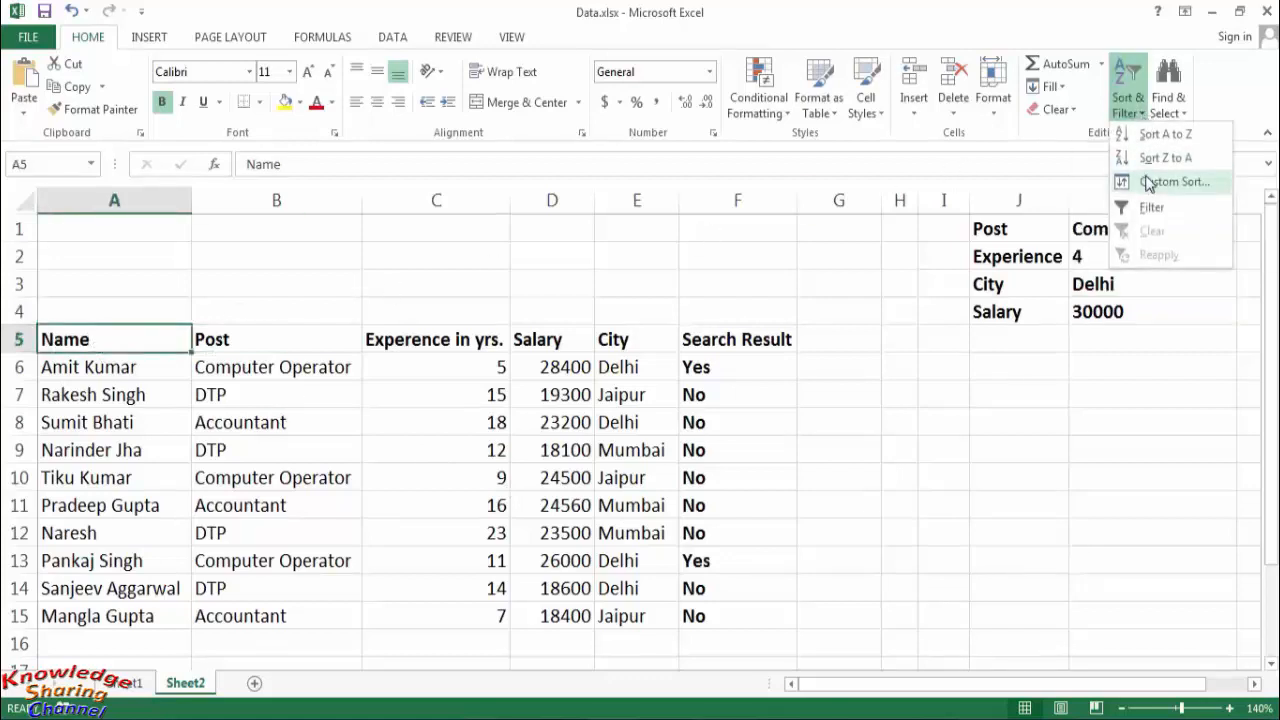
left_click(1152, 207)
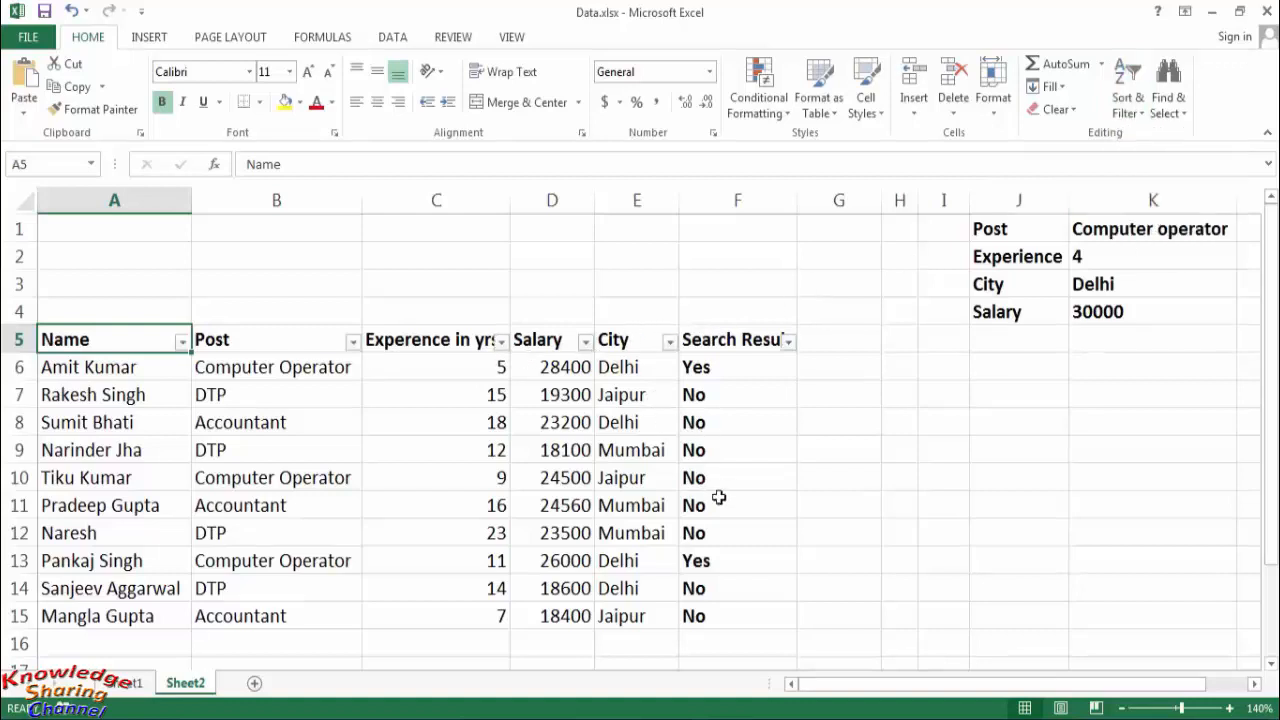
- Filter the Search Result column to show only the rows marked Yes
left_click(788, 342)
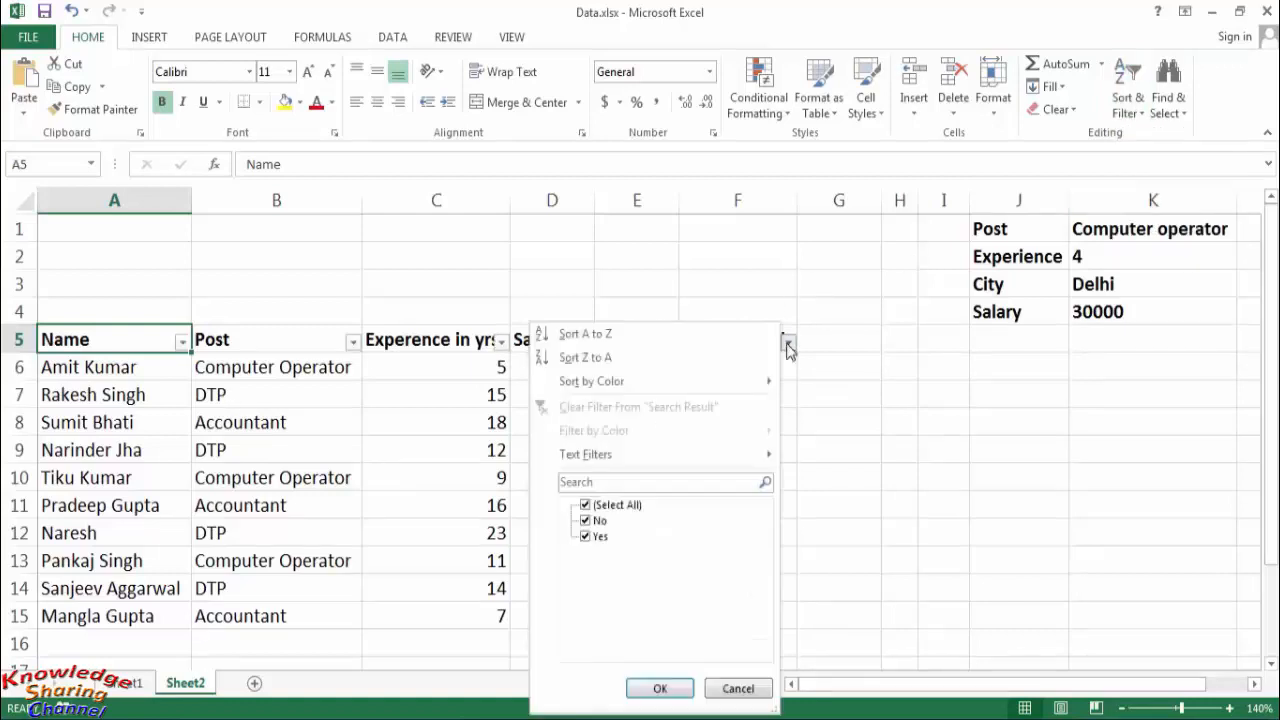
left_click(606, 504)
left_click(590, 535)
left_click(660, 689)
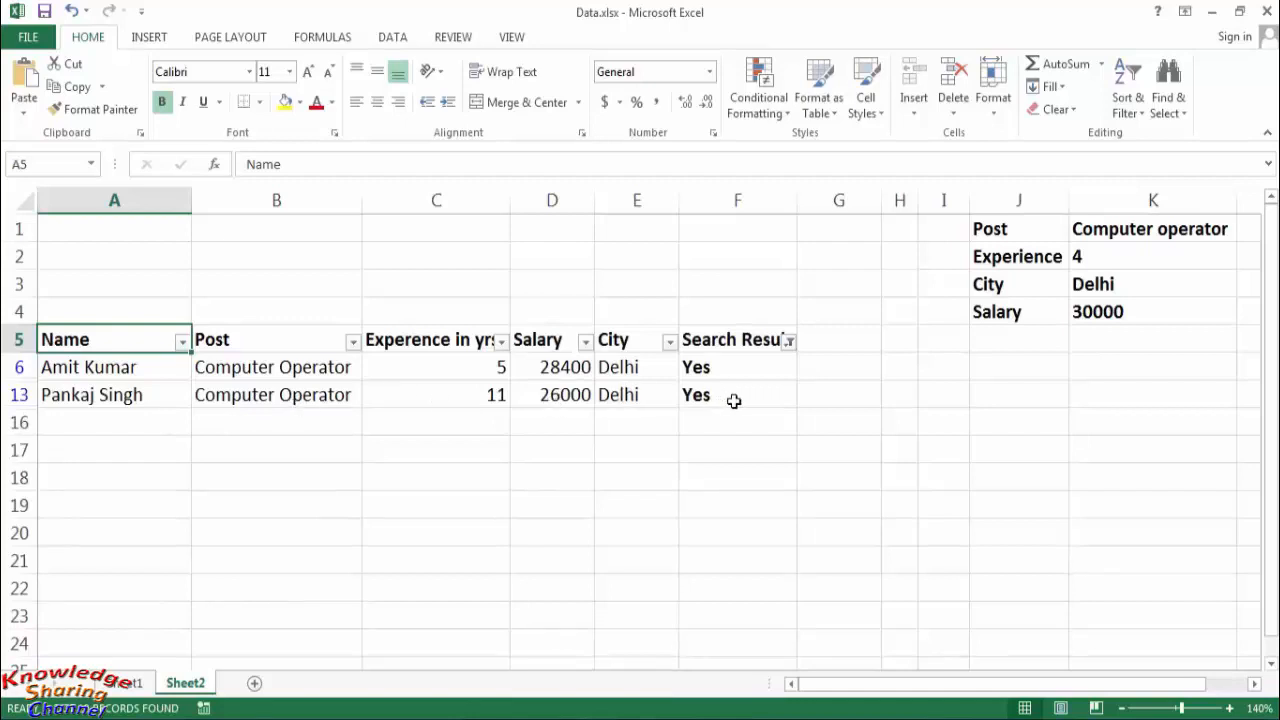
- Show all rows again by reselecting every value in the Search Result filter
left_click(789, 342)
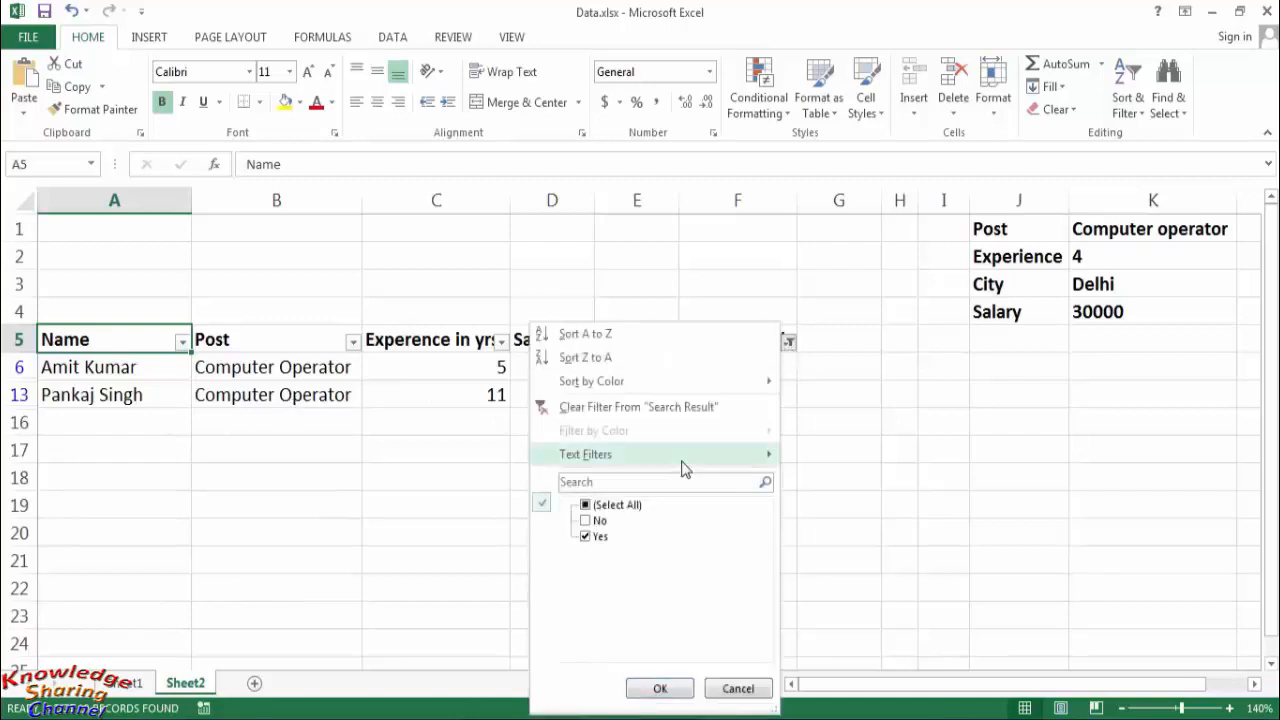
left_click(608, 505)
left_click(660, 688)
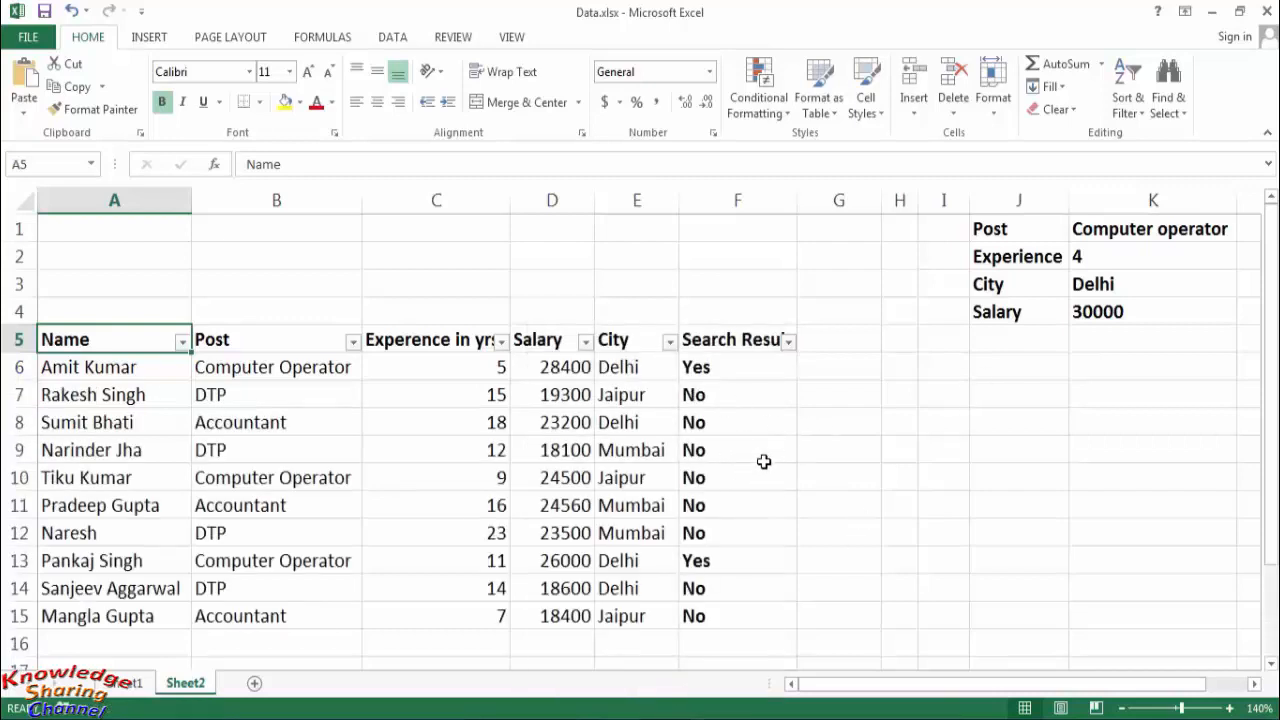
- Set the search criteria in column K to Post DTP, Experience 10 and Salary 20000, keeping City as Delhi
left_click(1116, 232)
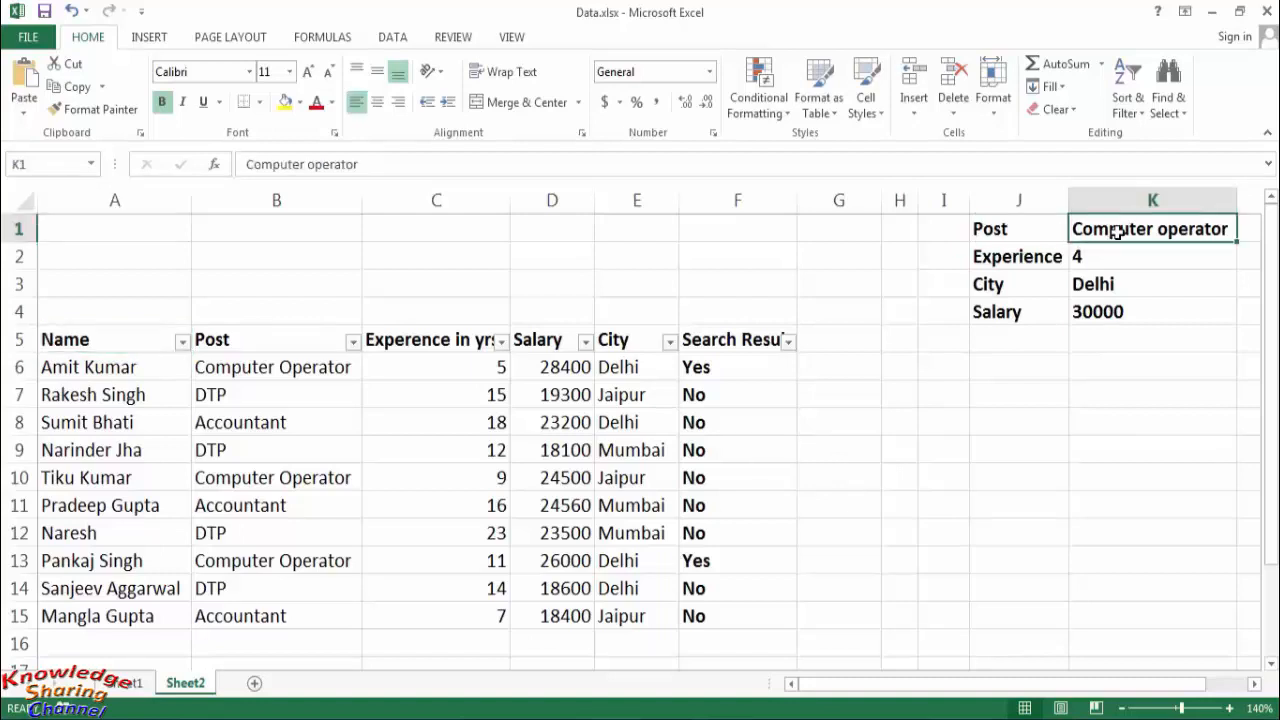
type("DTP")
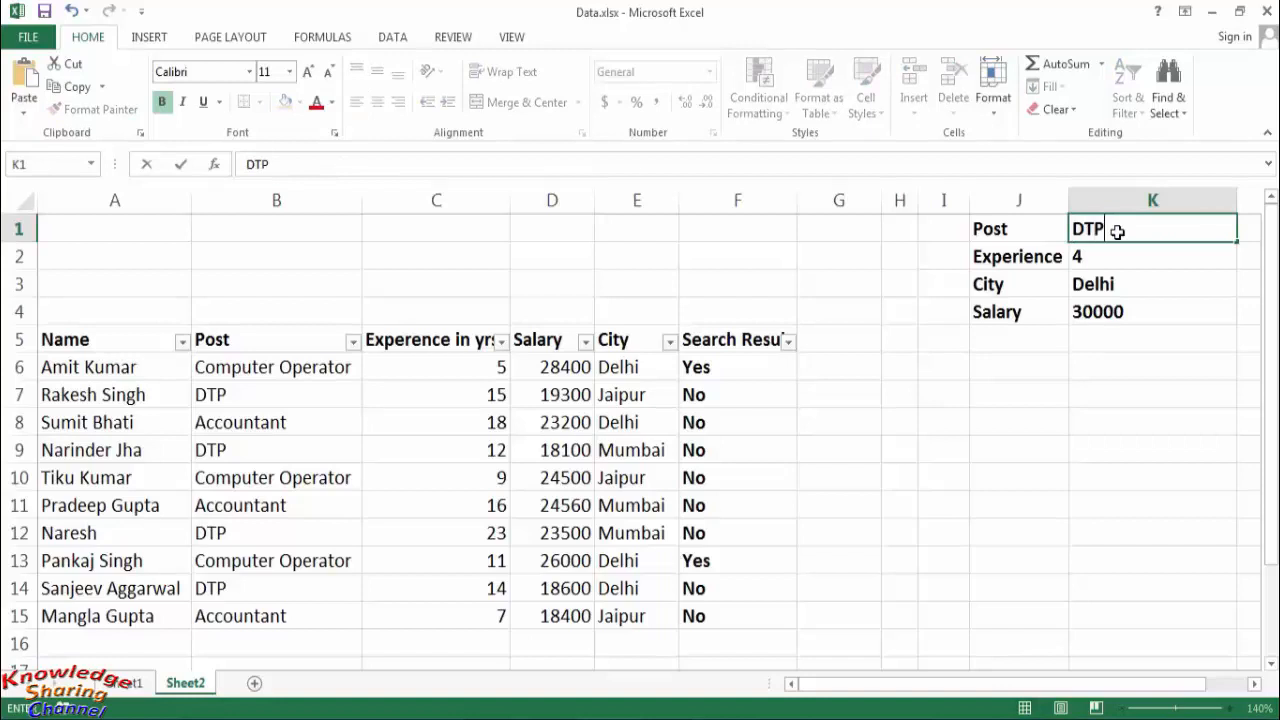
key("Return")
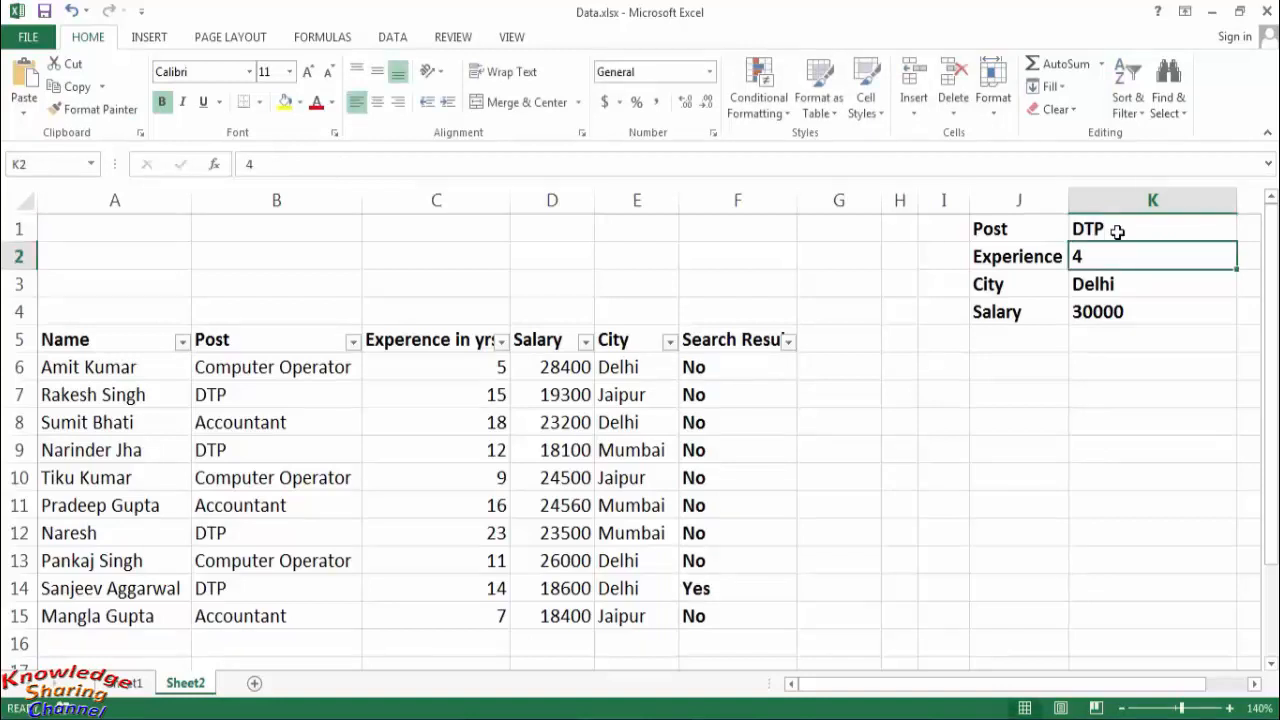
type("10")
key("Return")
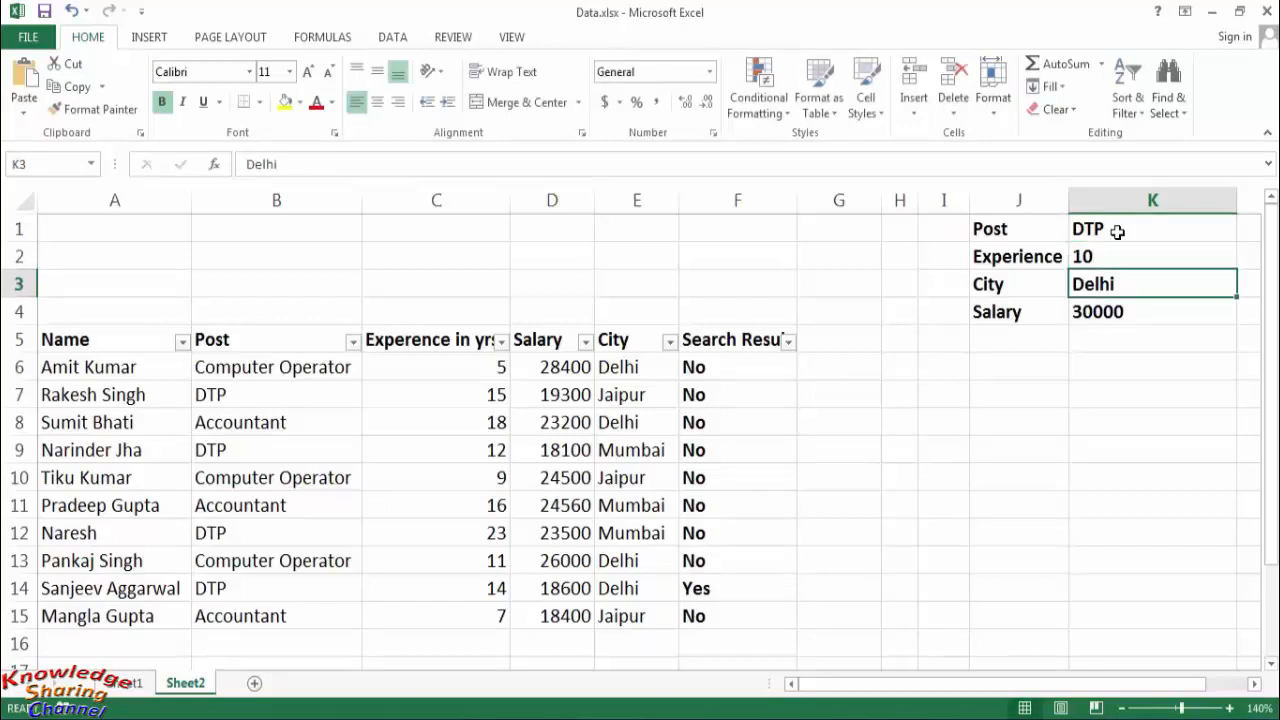
key("Return")
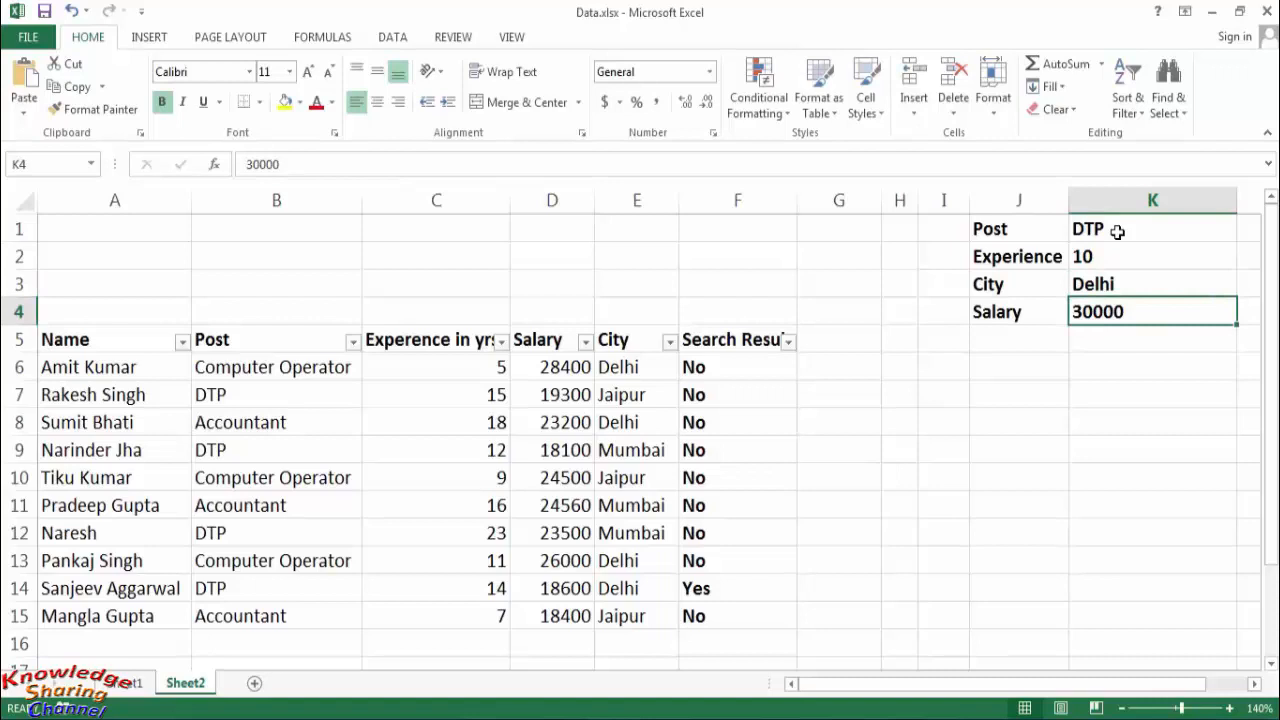
type("20000")
key("Return")
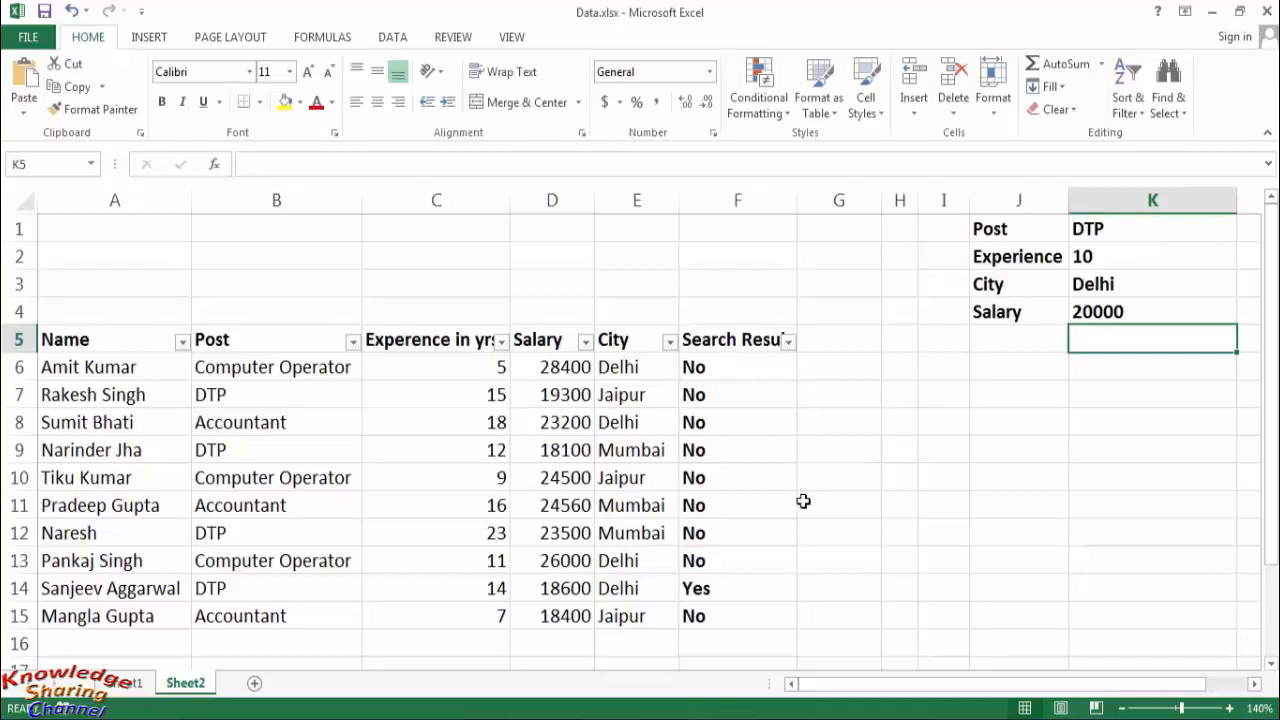
- Clear the existing formulas from the Search Result cells F6:F15, keeping the header
left_click(943, 532)
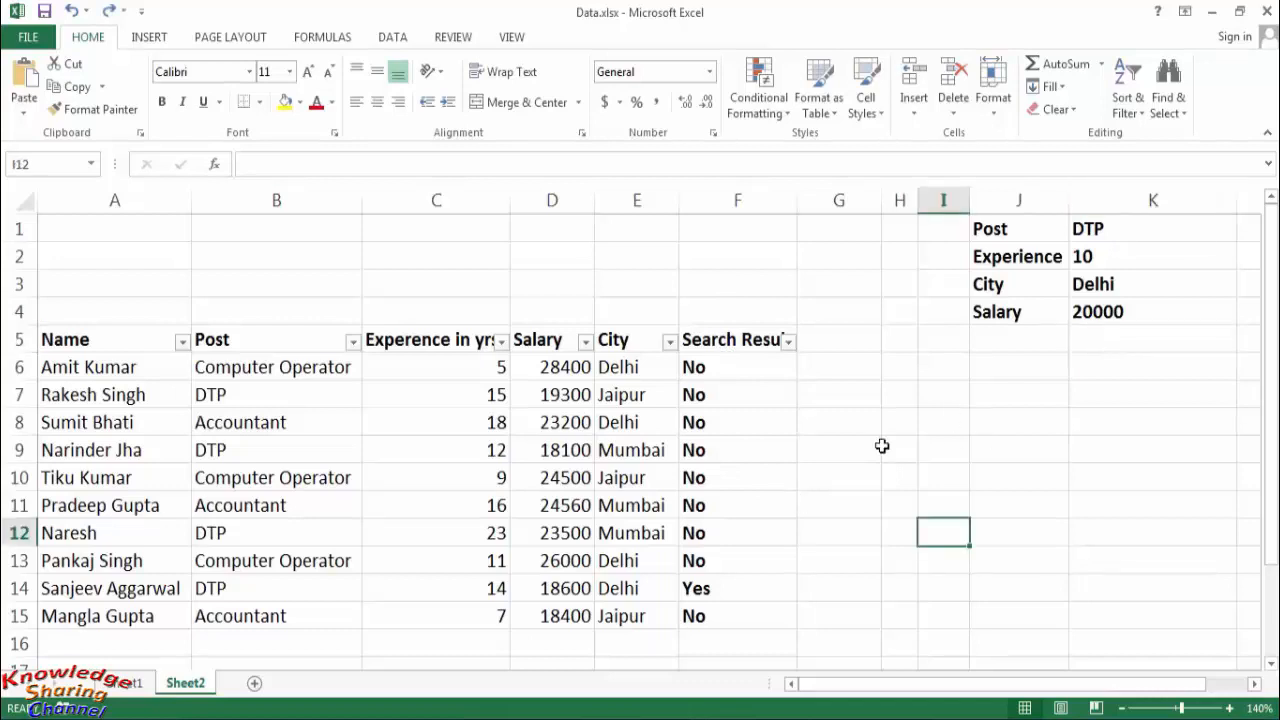
left_click(753, 617)
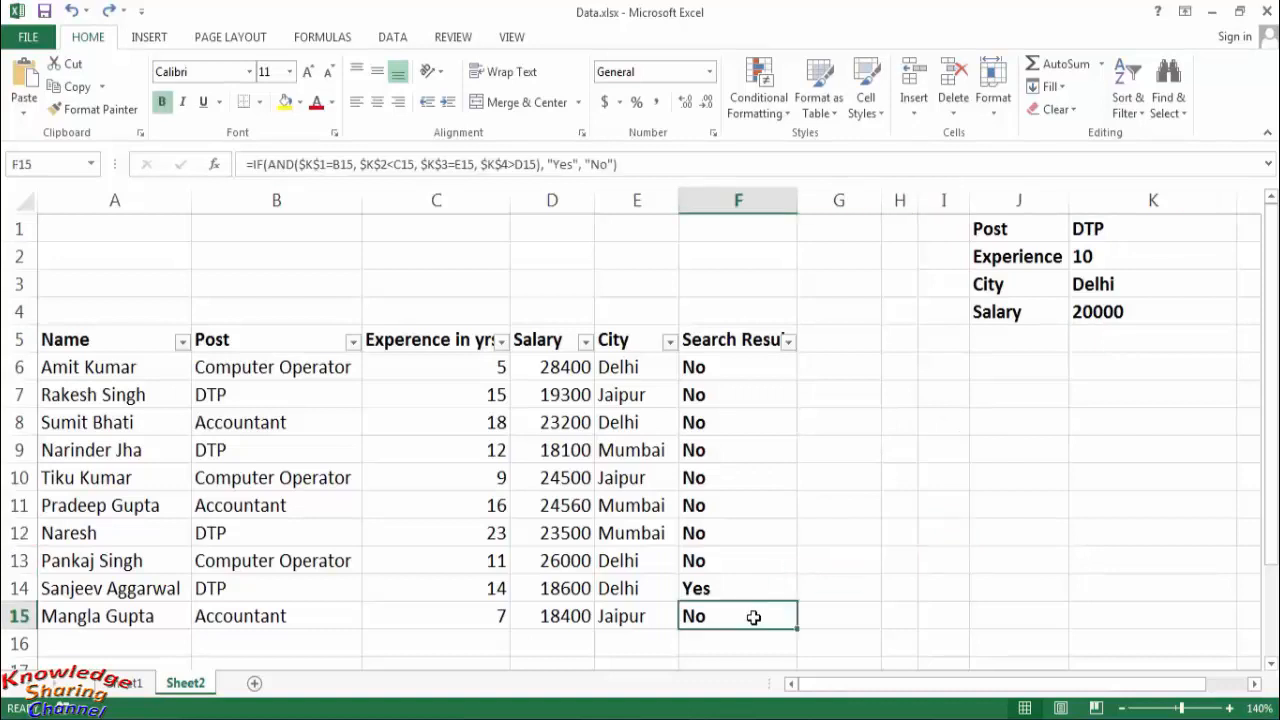
key("shift+Up")
key("ctrl+shift+Up")
key("ctrl+shift+Up")
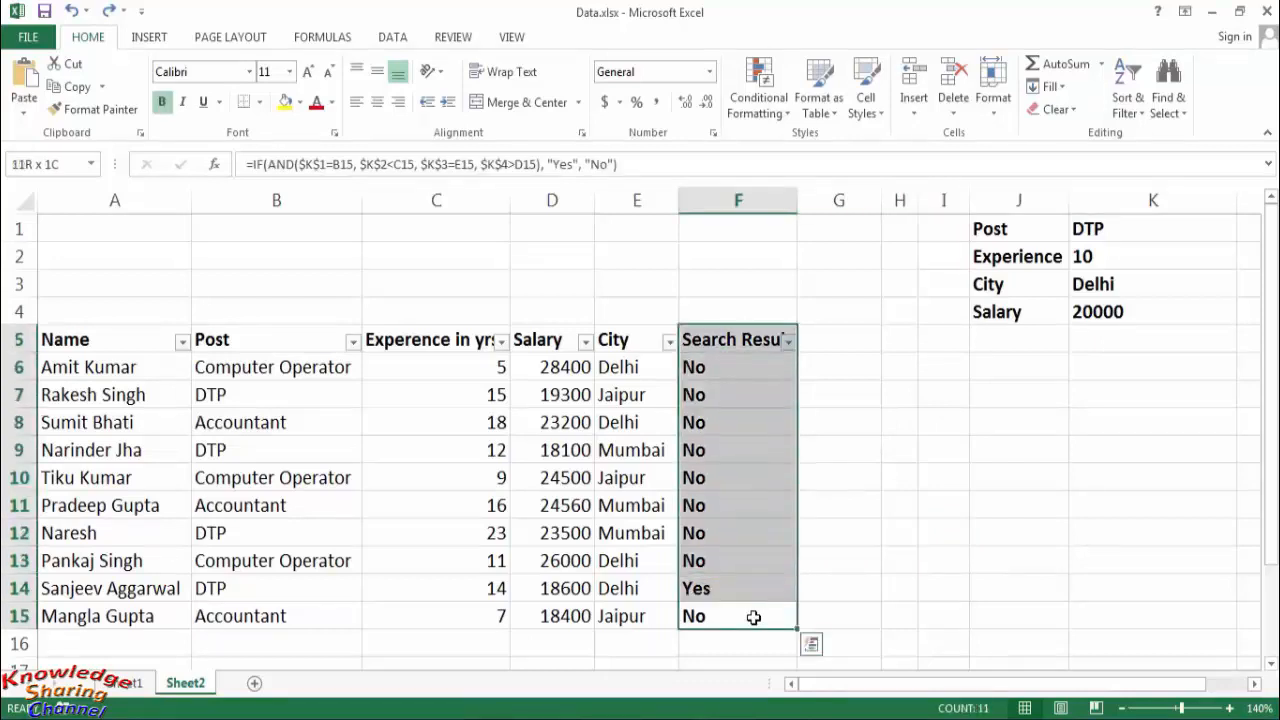
key("shift+Down")
key("Delete")
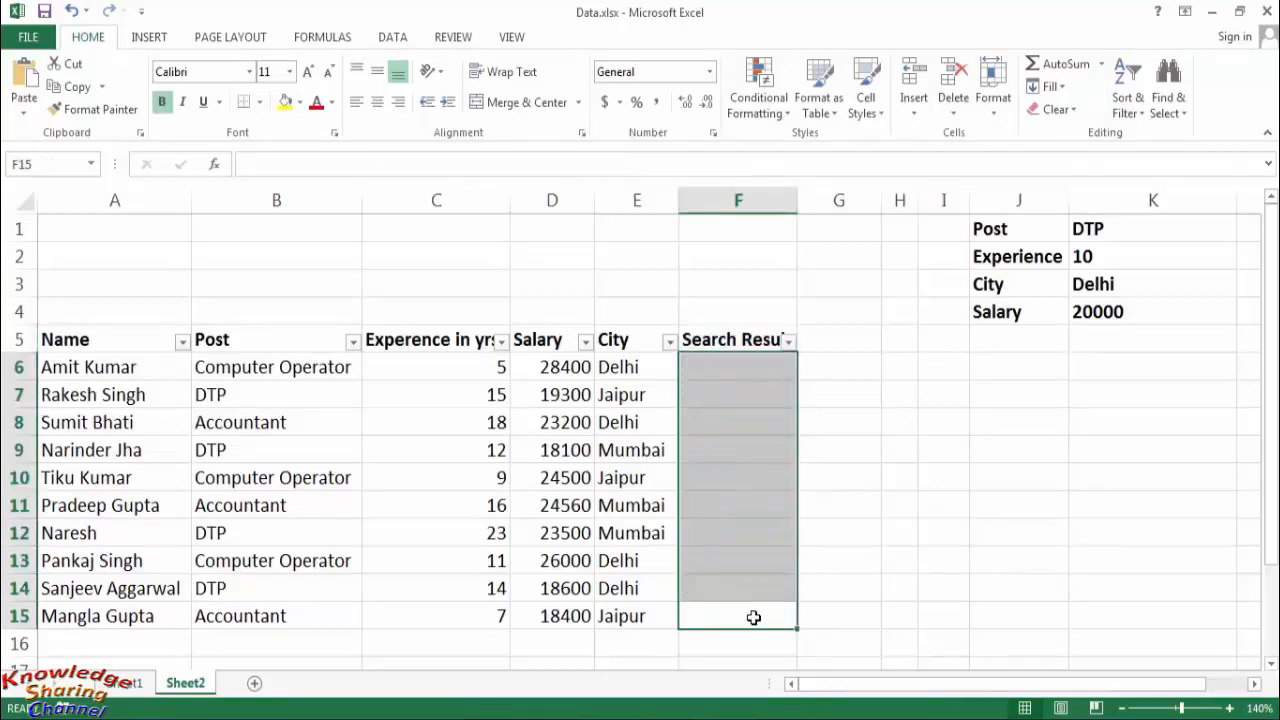
- Begin a formula in the first Search Result cell, F6, with an AND function nested in IF: =IF(AND(
left_click(753, 617)
key("Up")
key("Up")
key("Up")
key("Up")
key("Up")
key("Up")
key("Up")
key("Up")
key("Up")
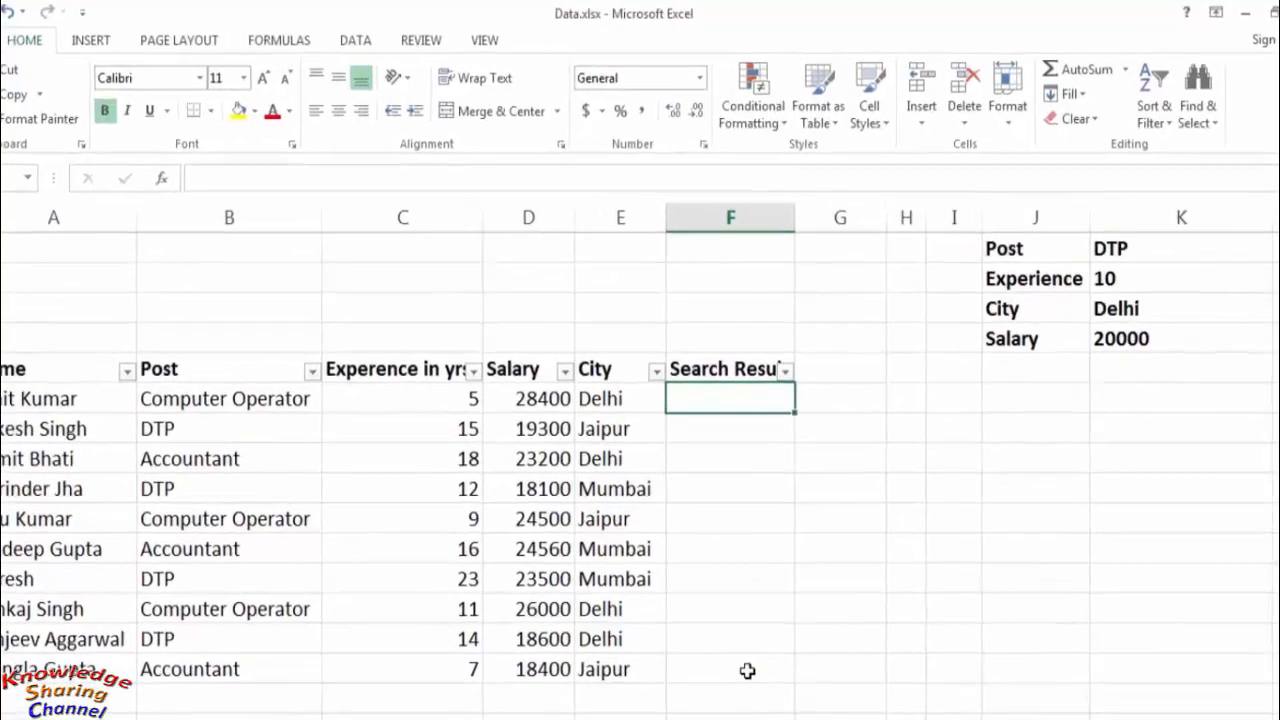
type("=")
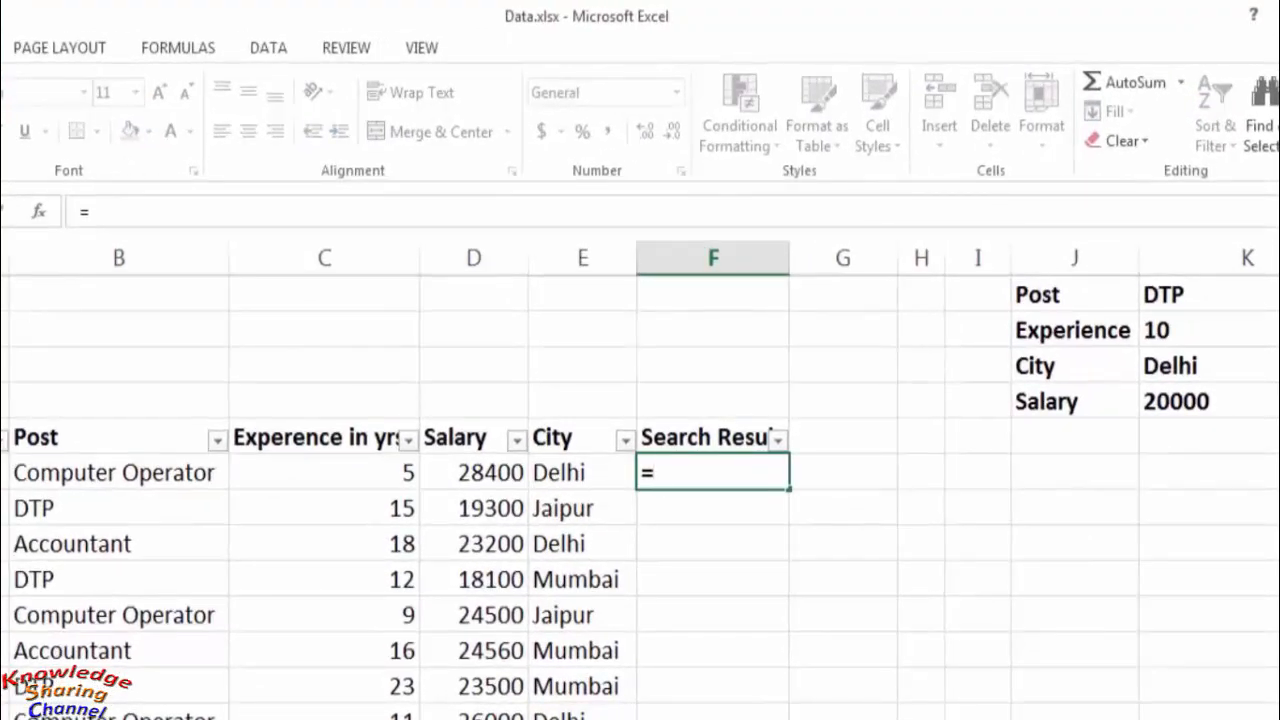
type("IF")
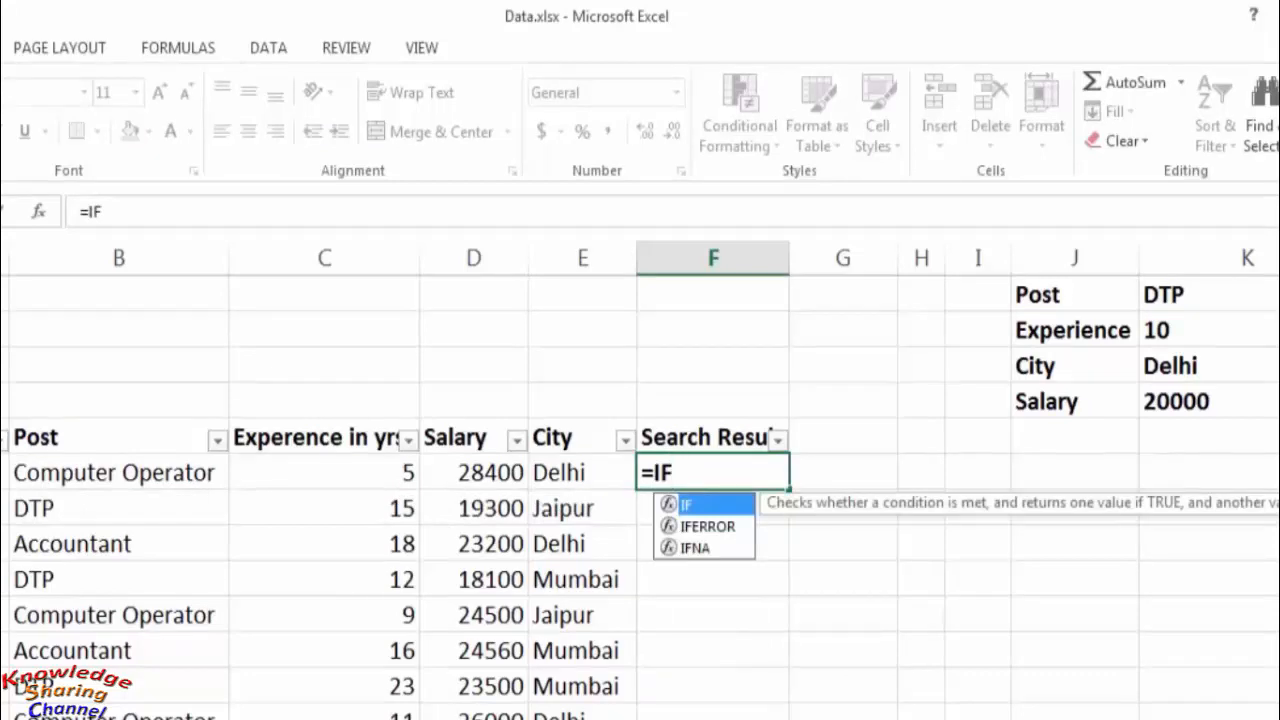
type("(")
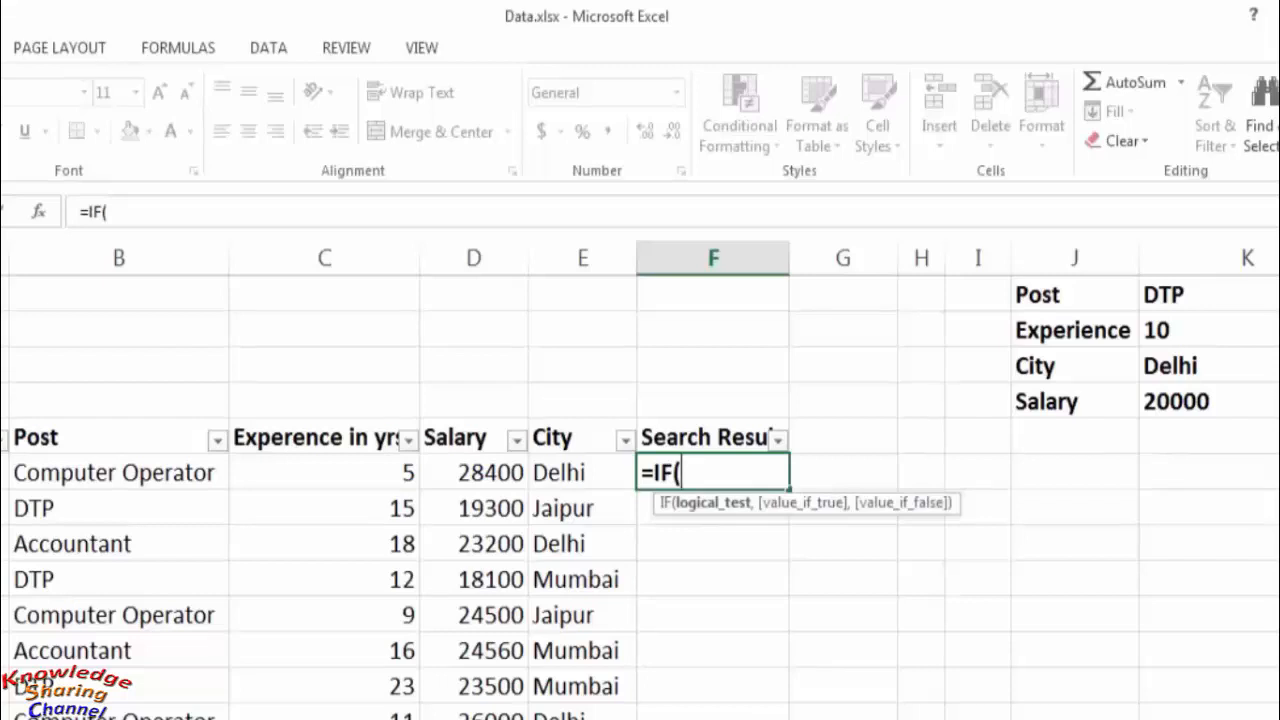
type("AN")
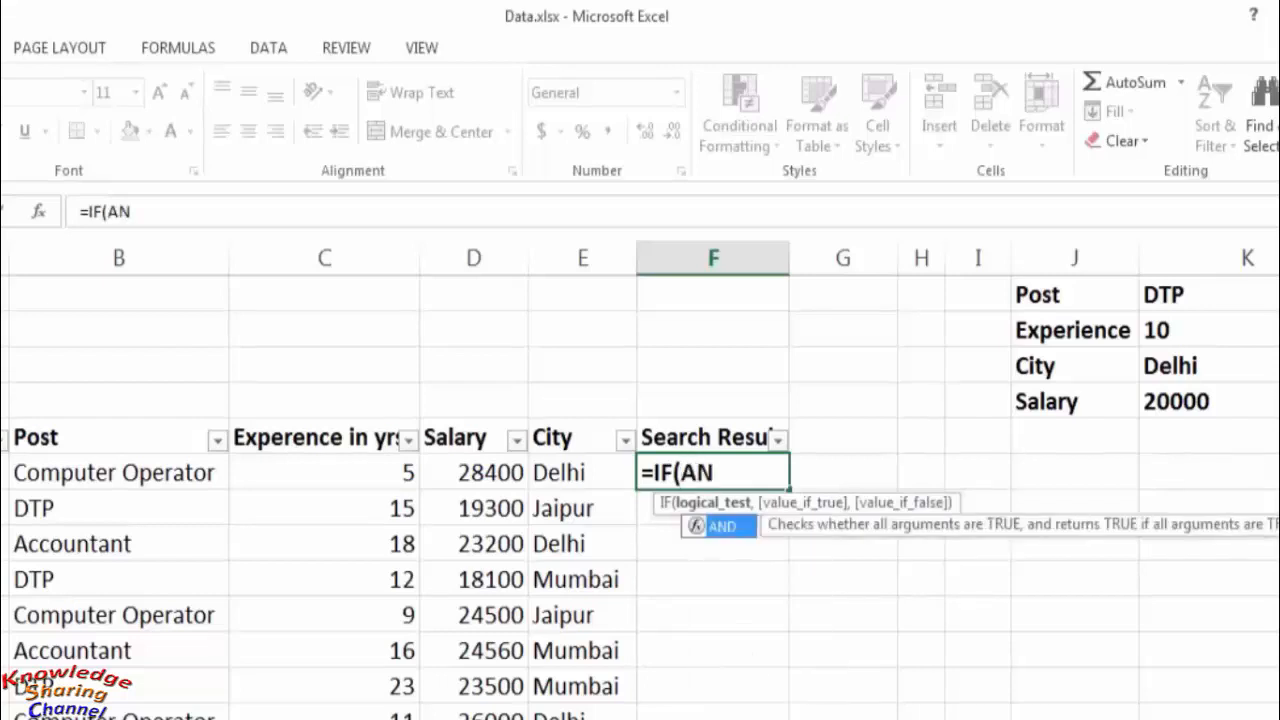
type("D(")
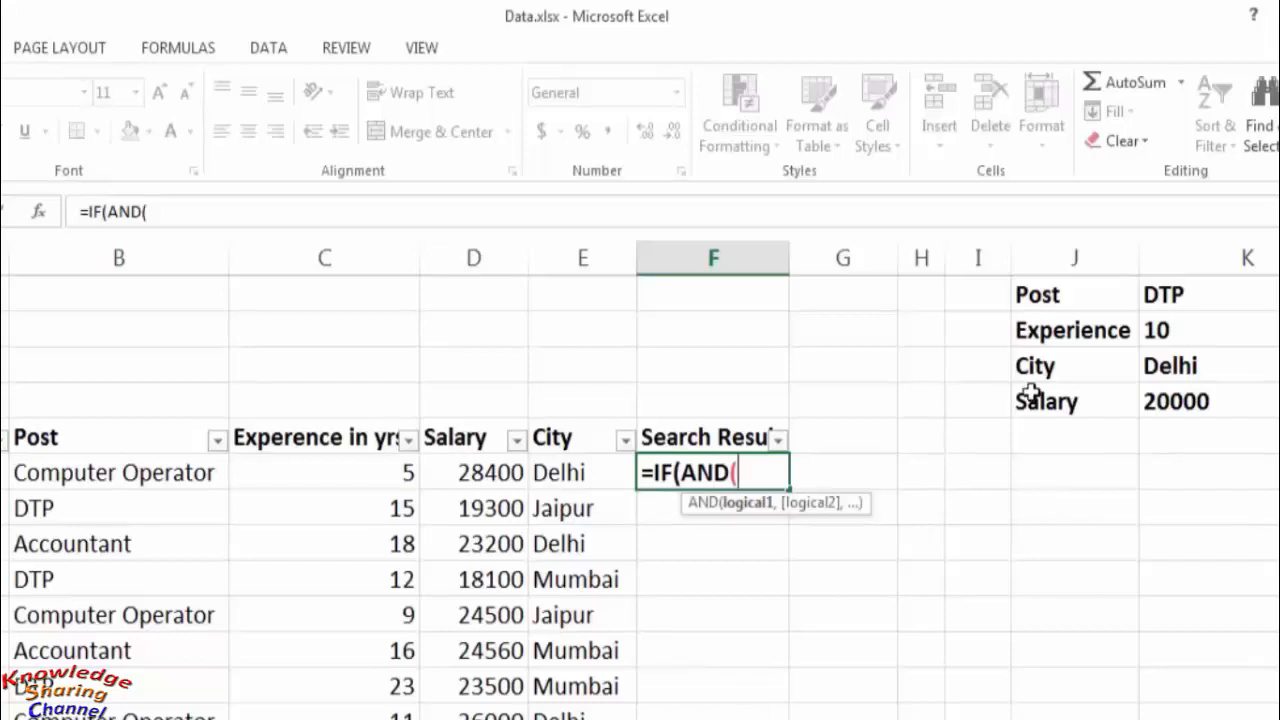
- Add the post condition $K$1=B6 as the first AND argument, using an absolute reference to the Post criterion
left_click(1199, 295)
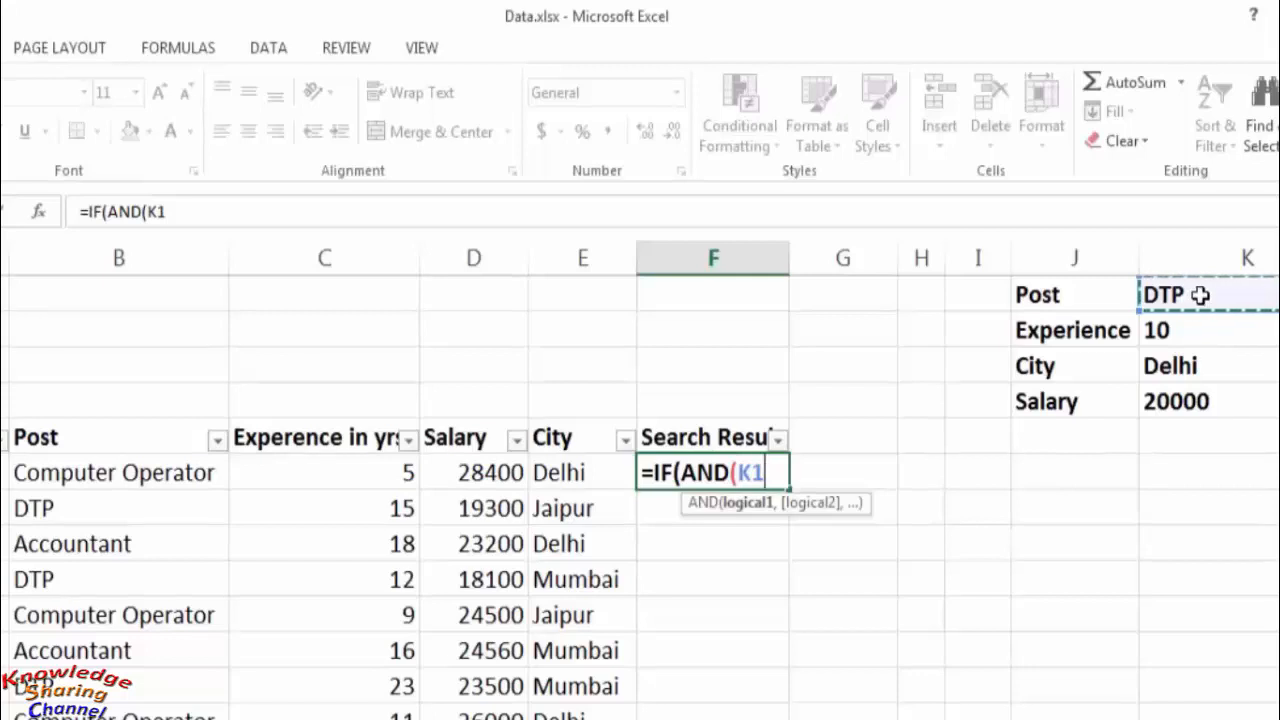
key("F4")
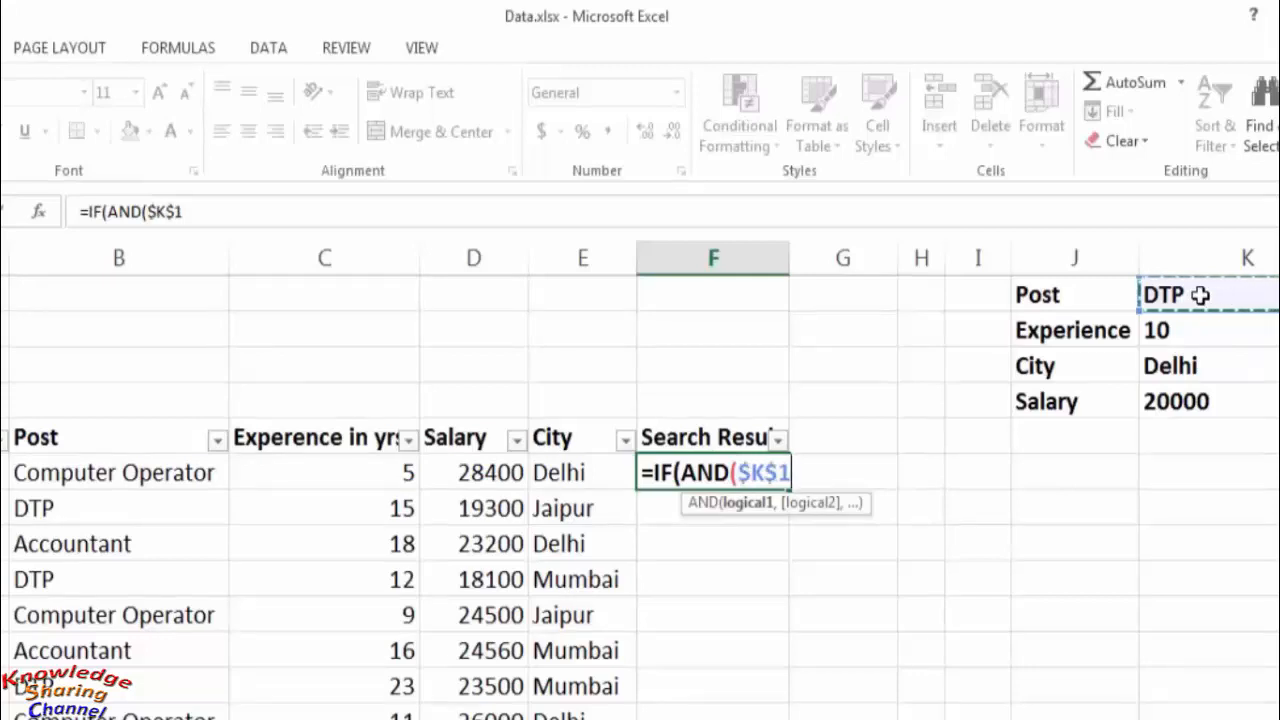
type("=")
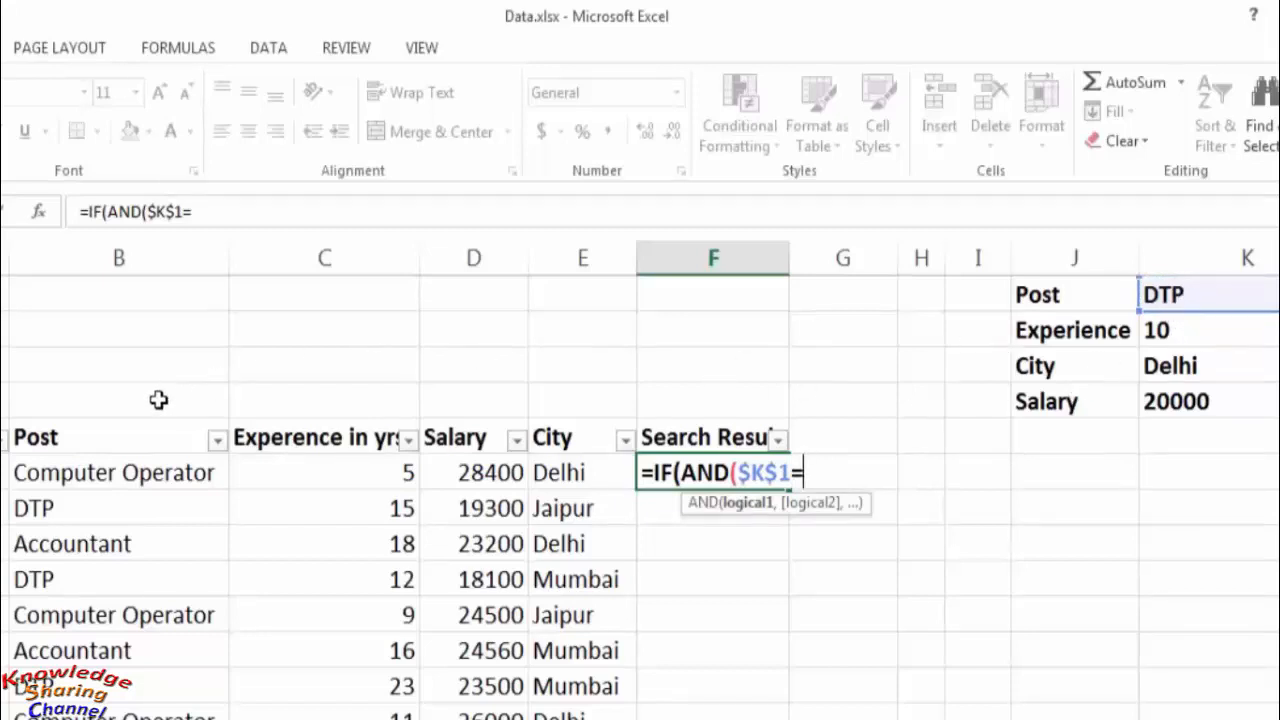
left_click(148, 480)
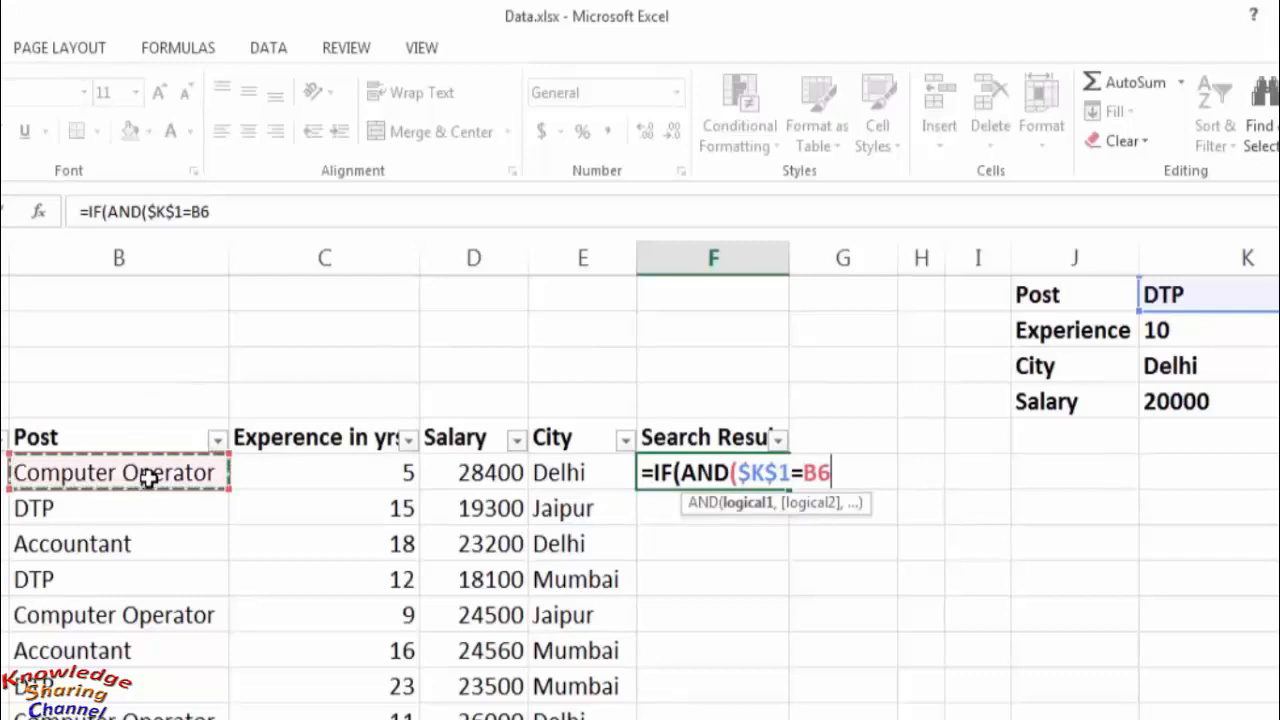
type(",")
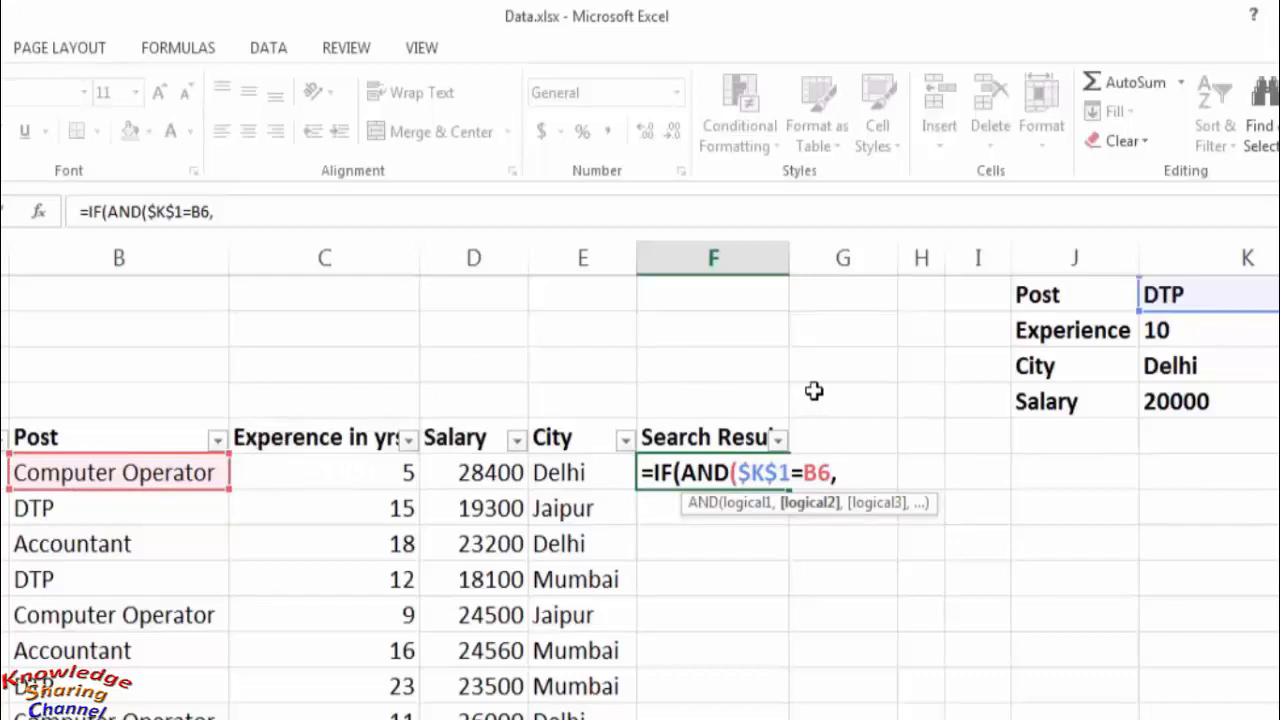
- Add the experience condition $K$2<C6 as the second AND argument, using an absolute reference to the Experience criterion
left_click(1210, 331)
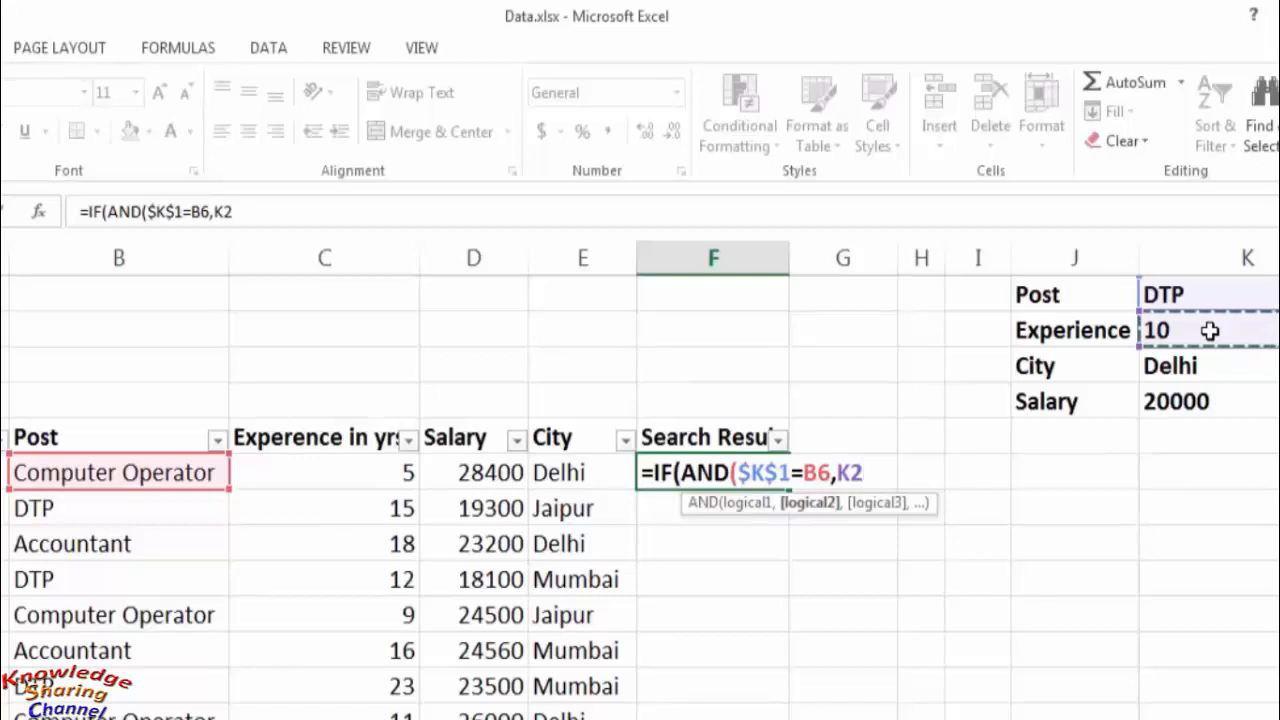
key("F4")
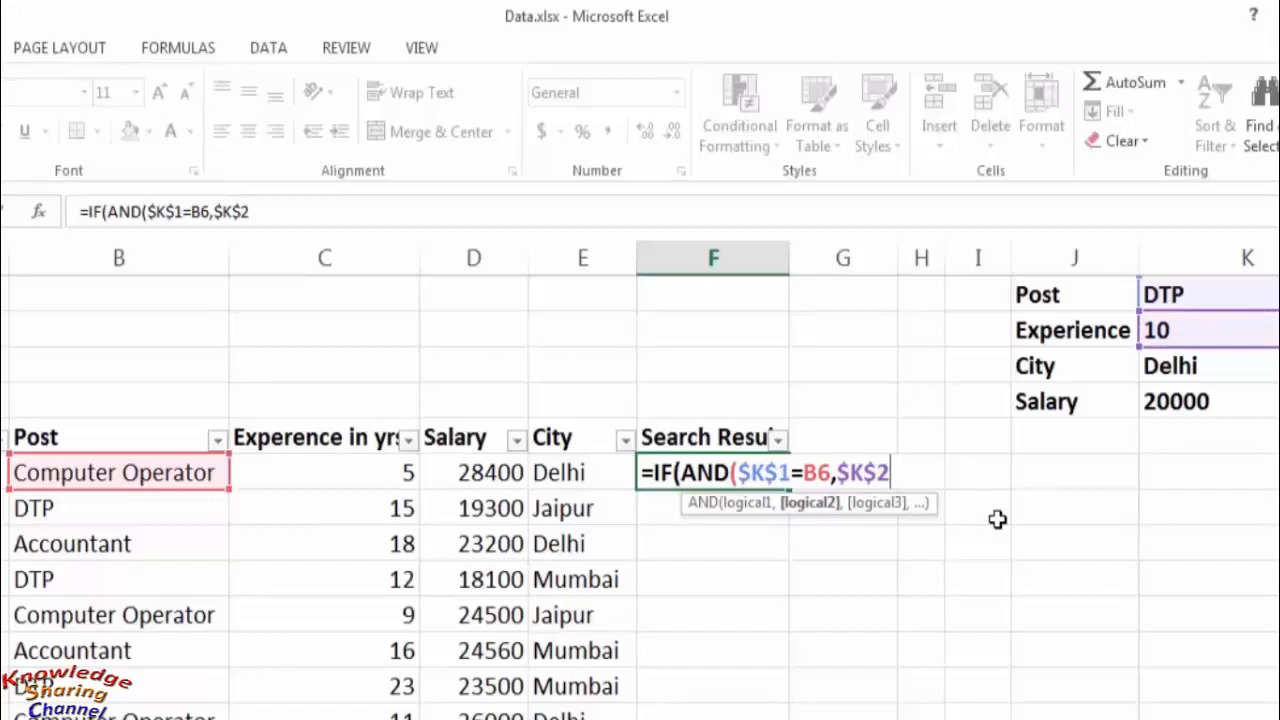
type("<")
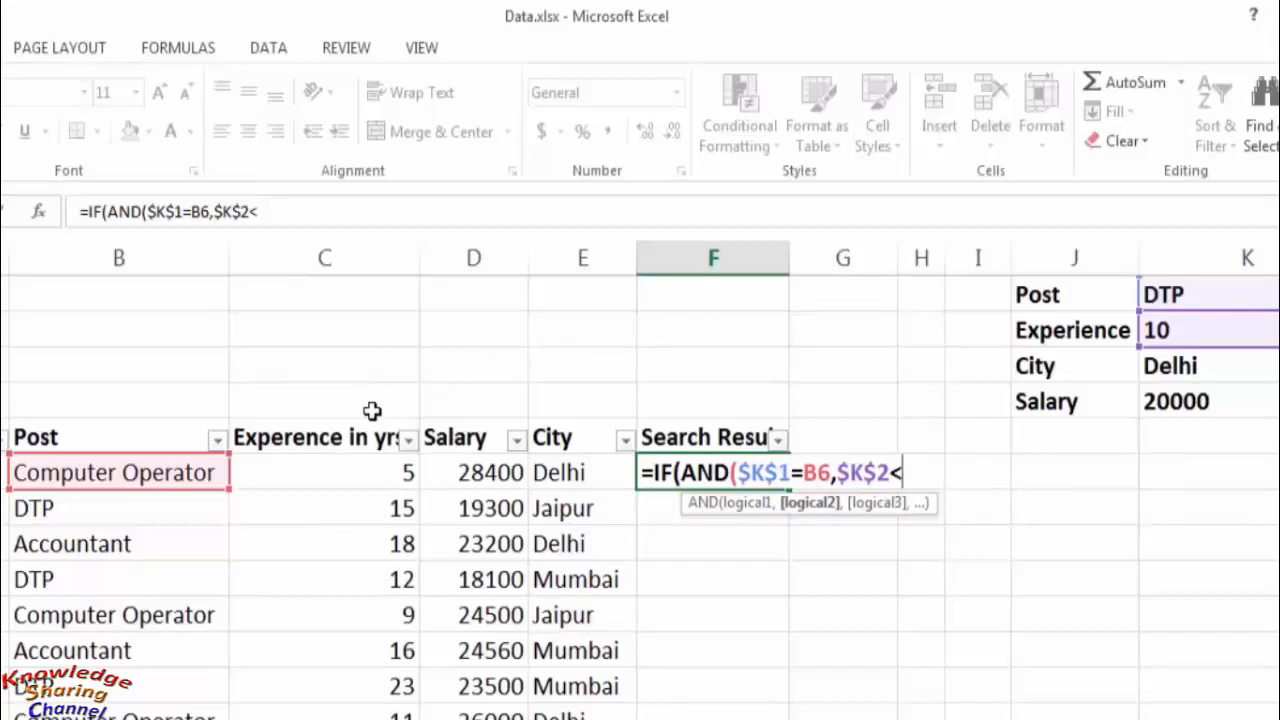
left_click(371, 472)
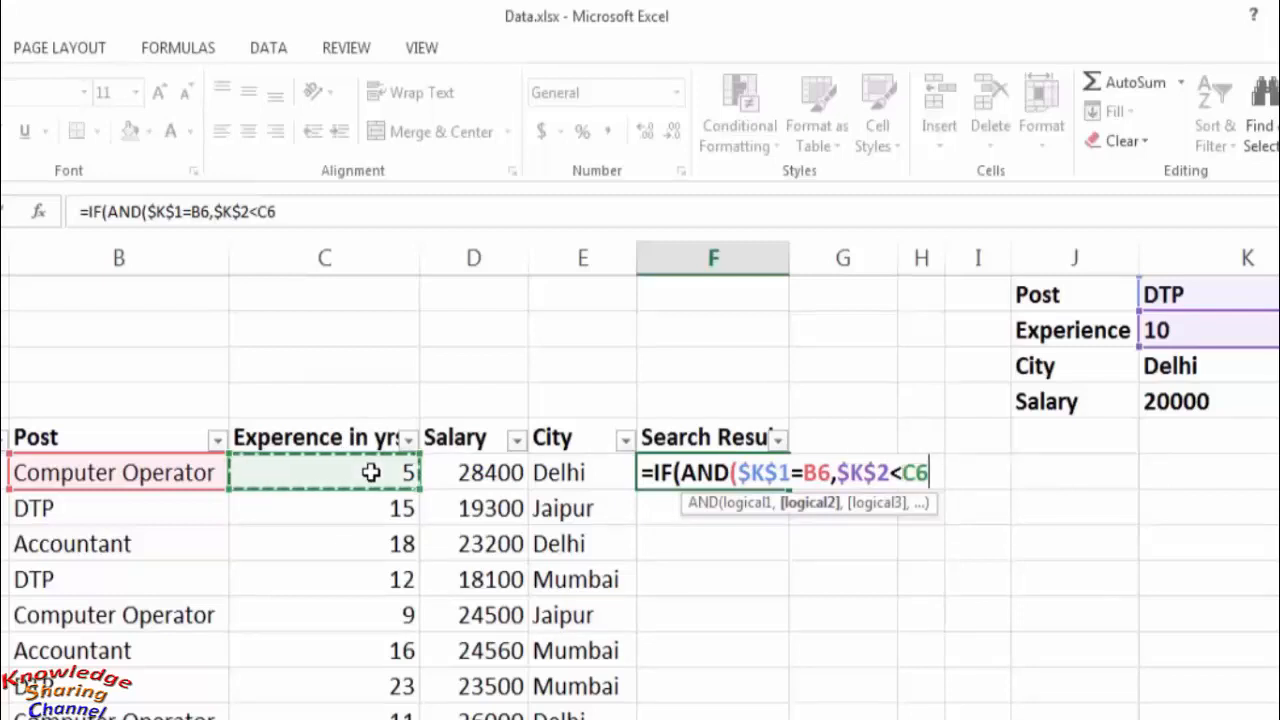
type(",")
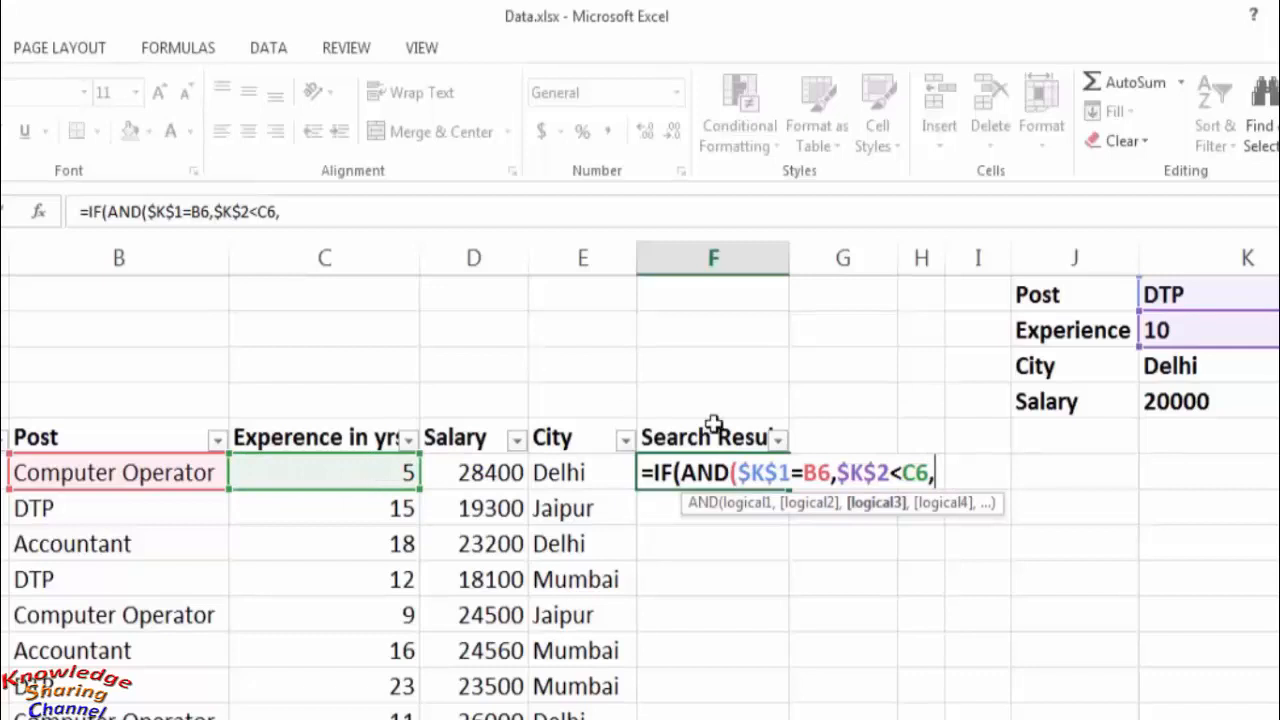
- Add the city condition $K$3=E6 as the third AND argument, using an absolute reference to the City criterion
left_click(1183, 366)
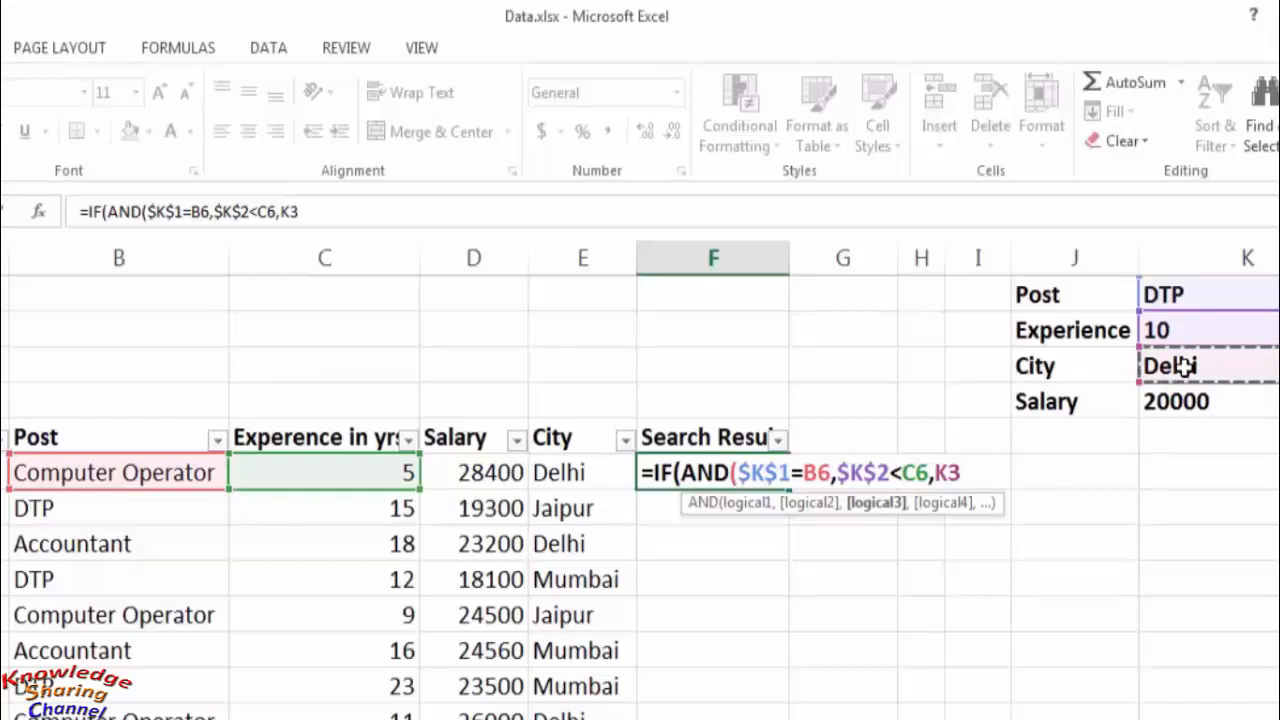
key("F4")
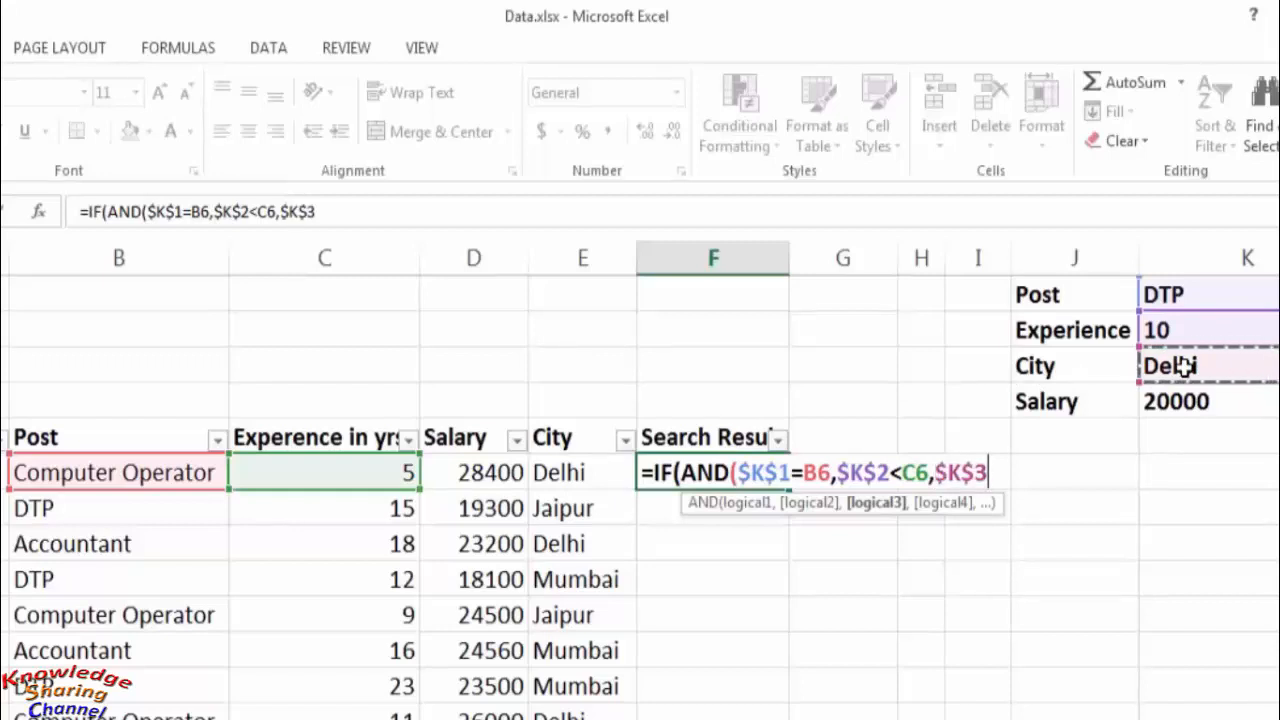
type("=")
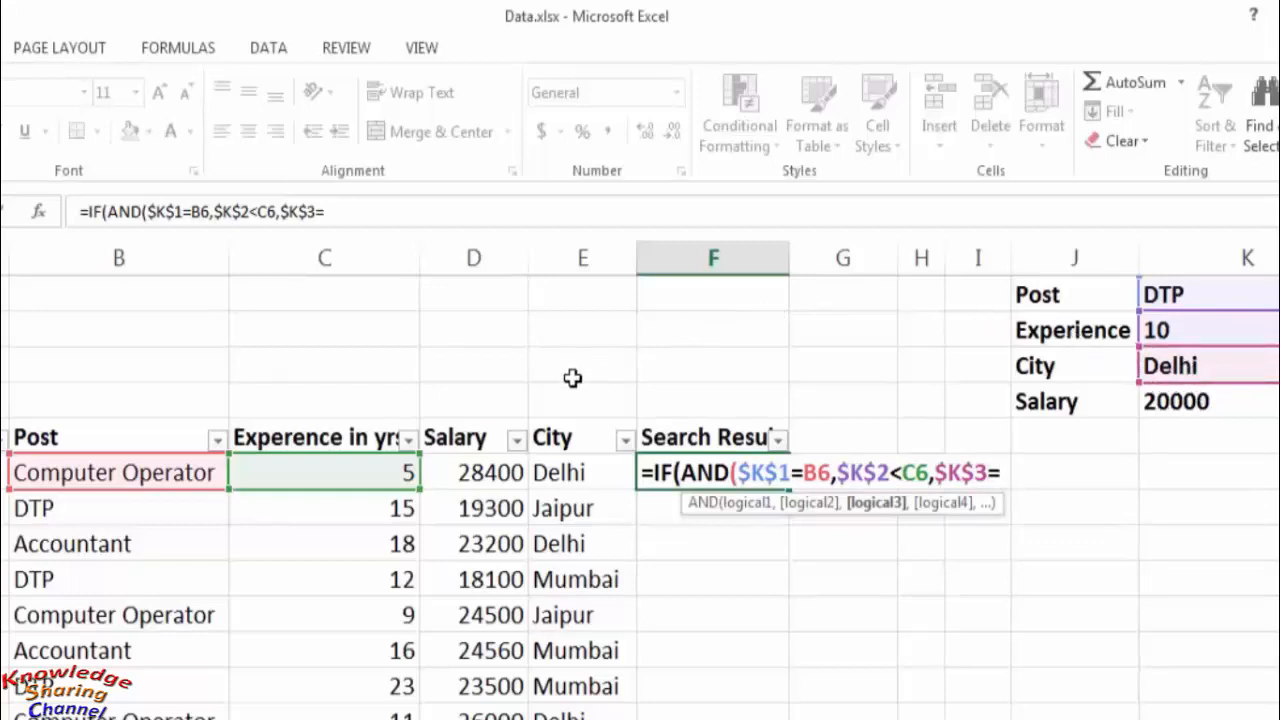
left_click(570, 473)
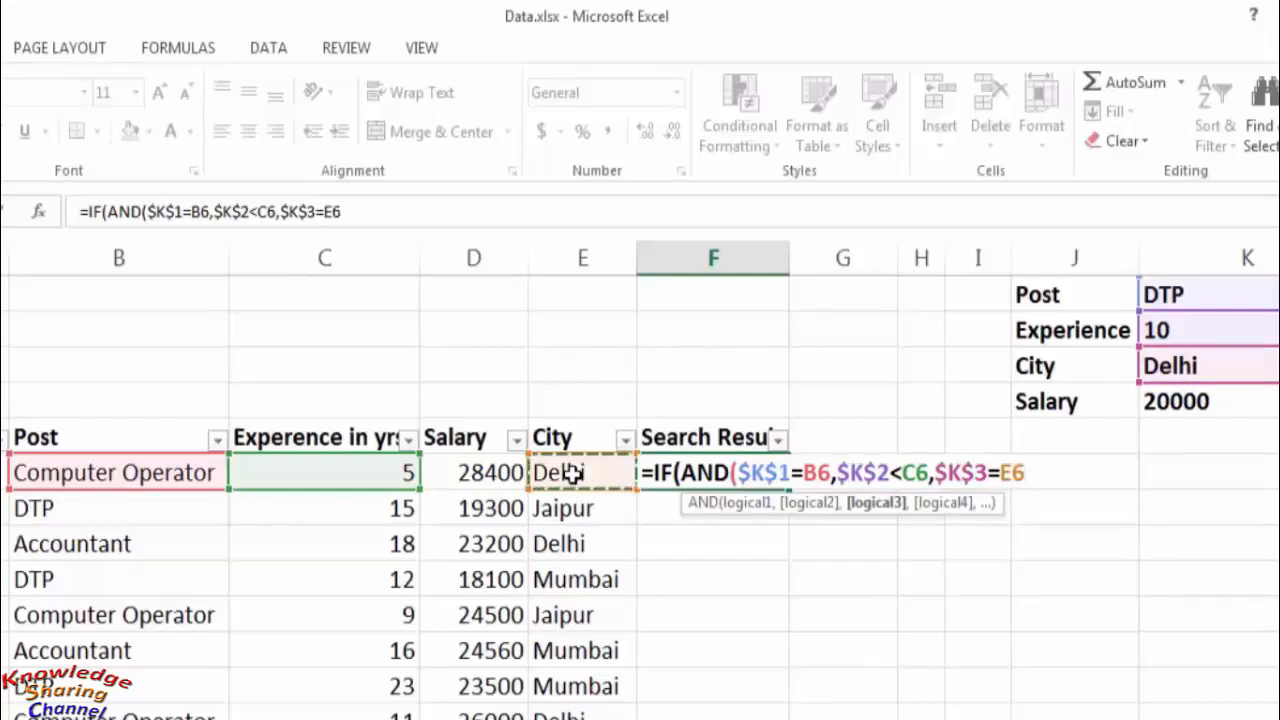
type(",")
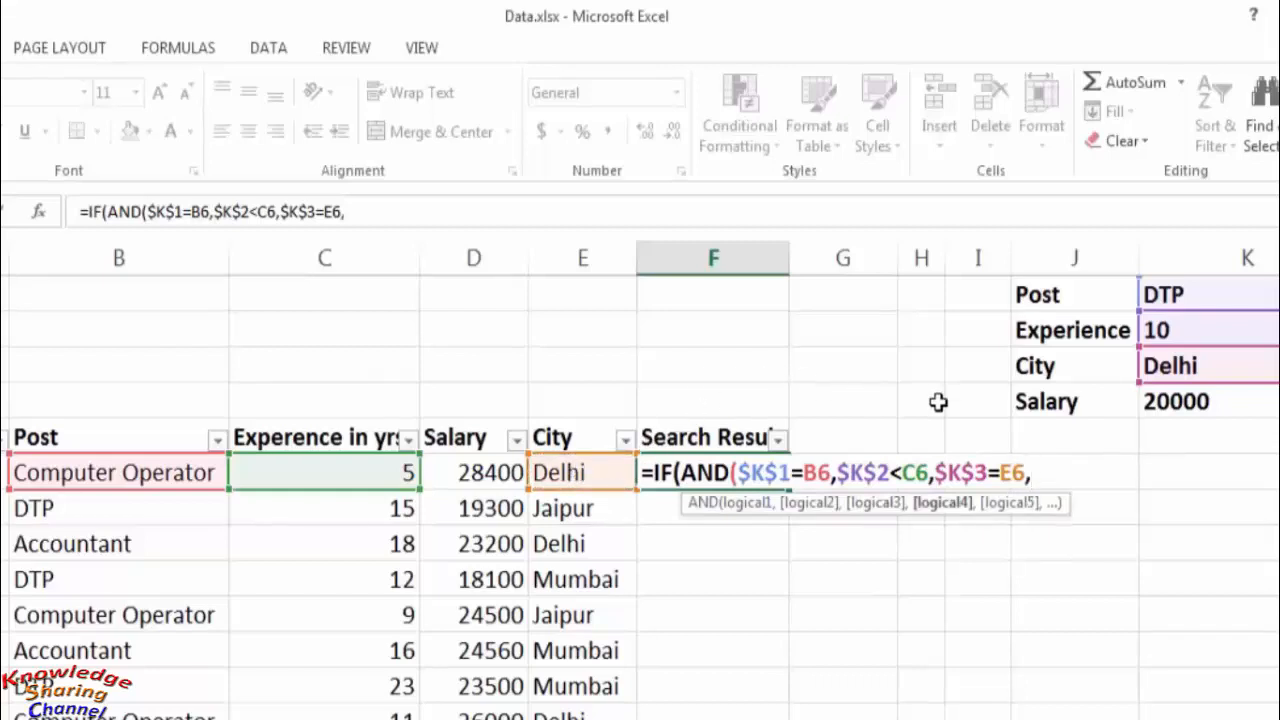
- Add the salary condition $K$4>D6 as the fourth AND argument with an absolute Salary reference, and close the AND function
left_click(1197, 401)
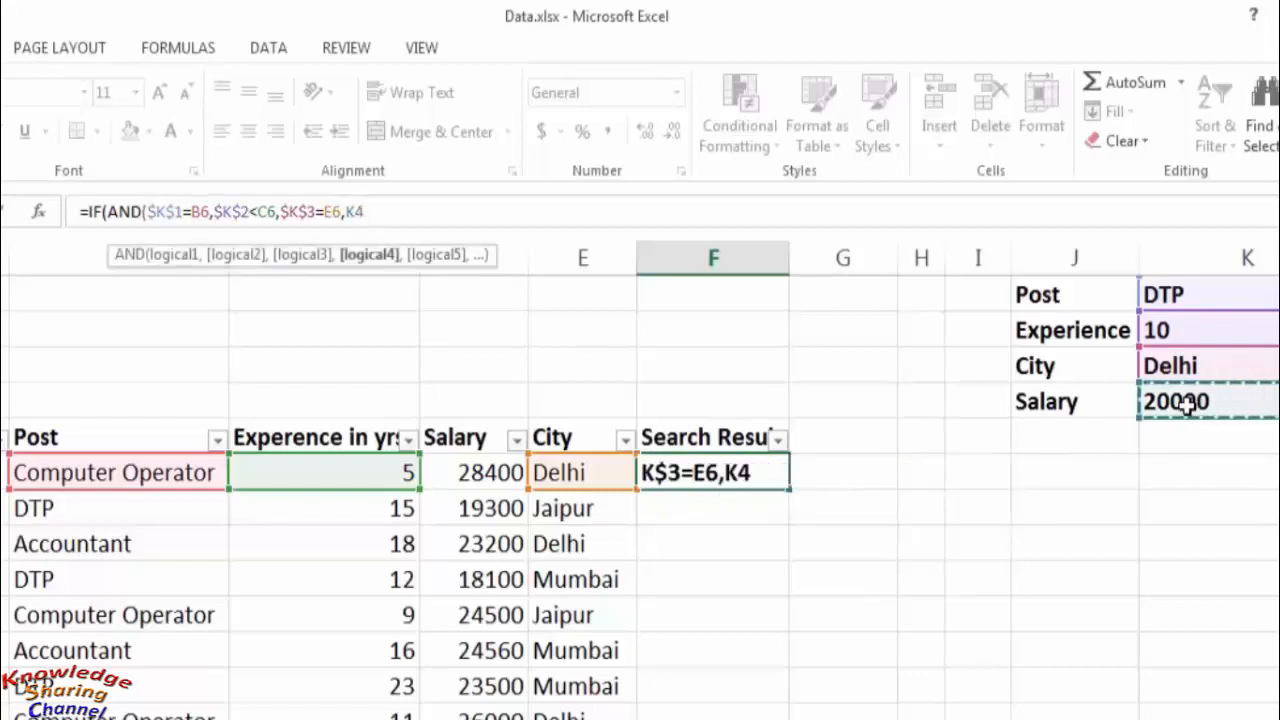
key("F4")
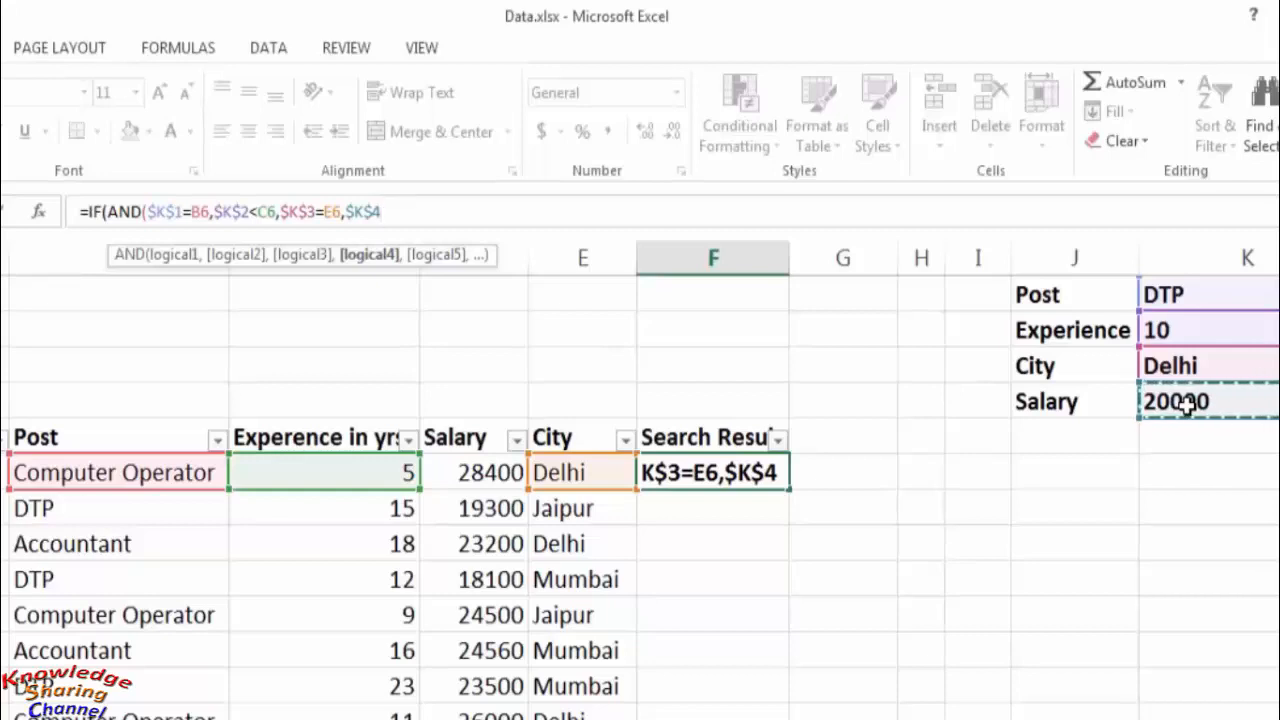
type(">")
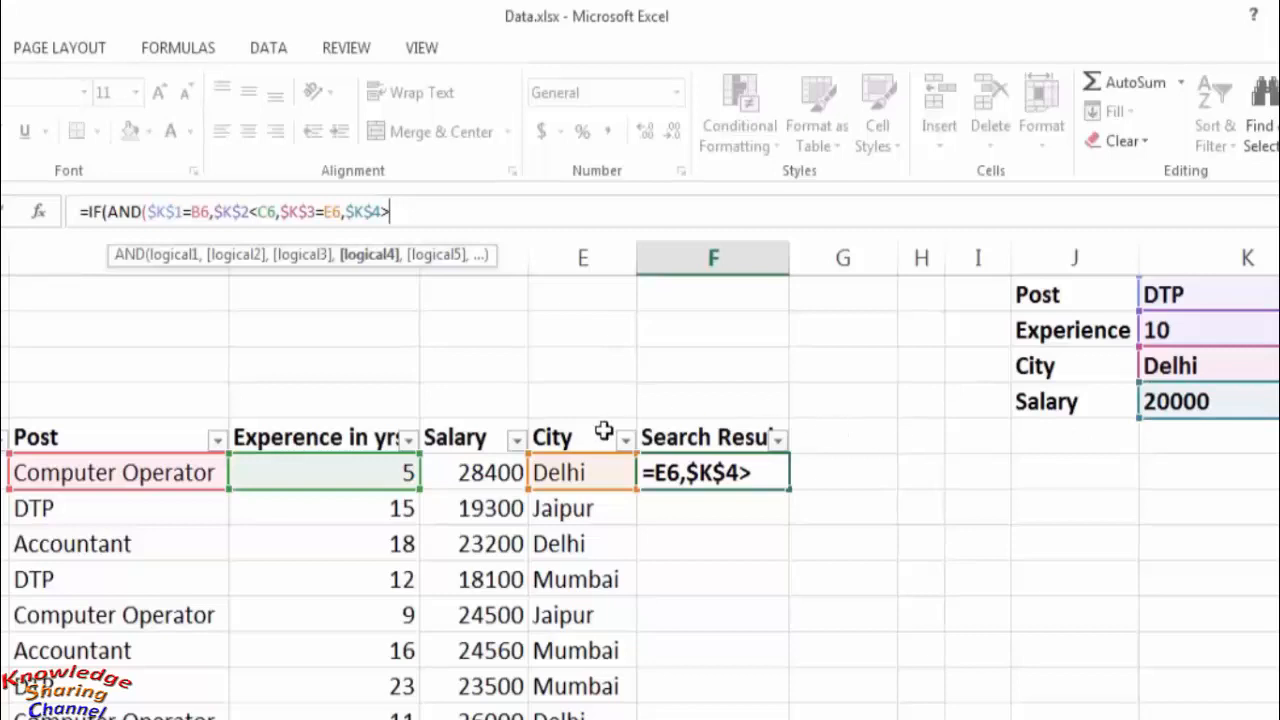
left_click(487, 476)
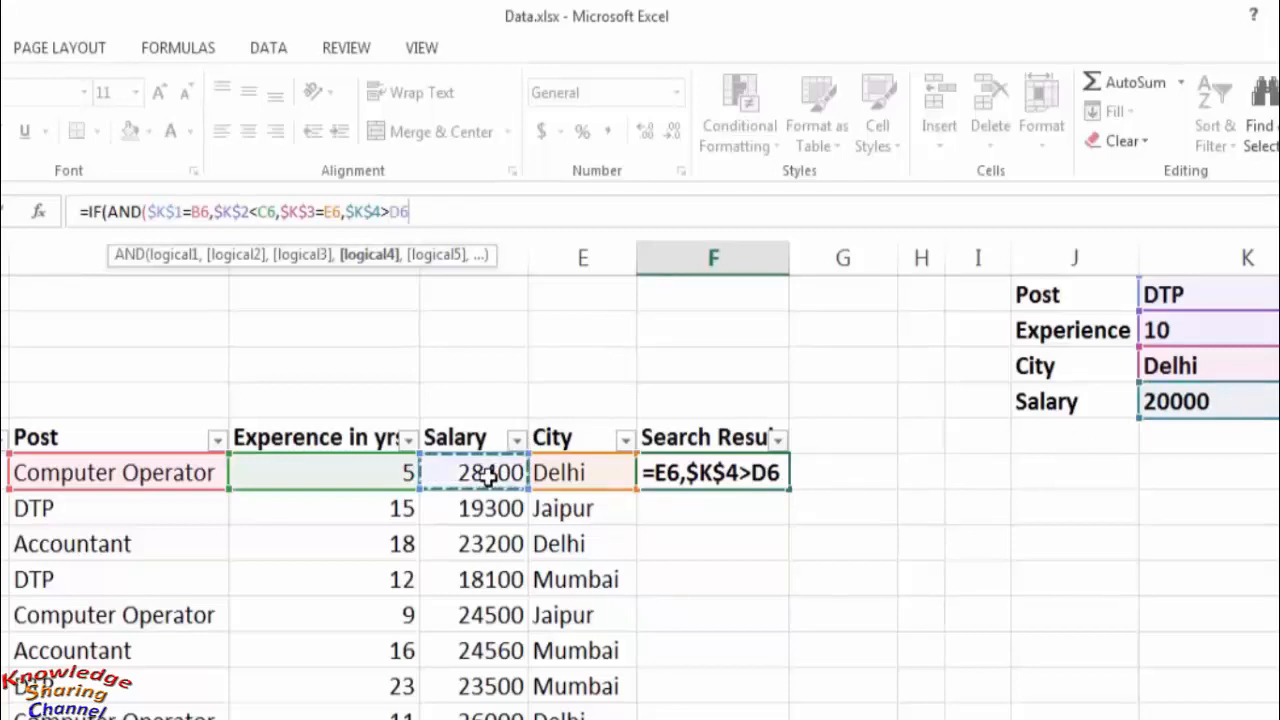
type(")")
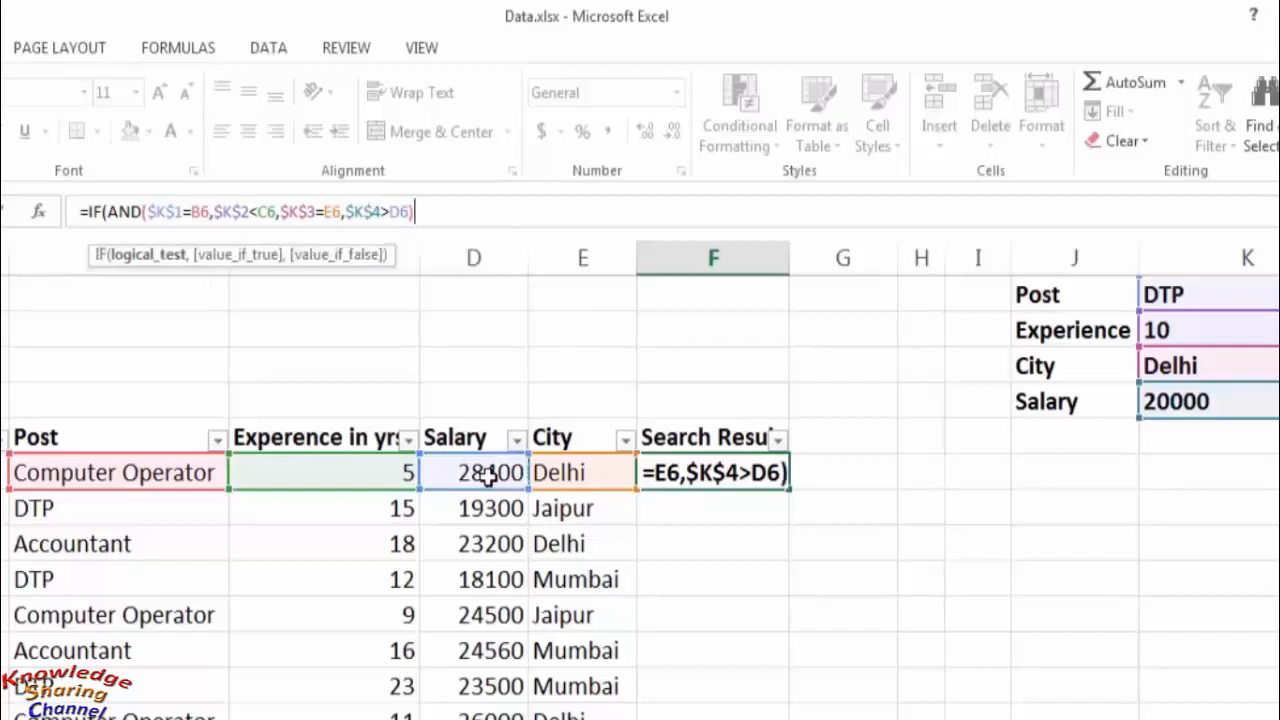
type(",")
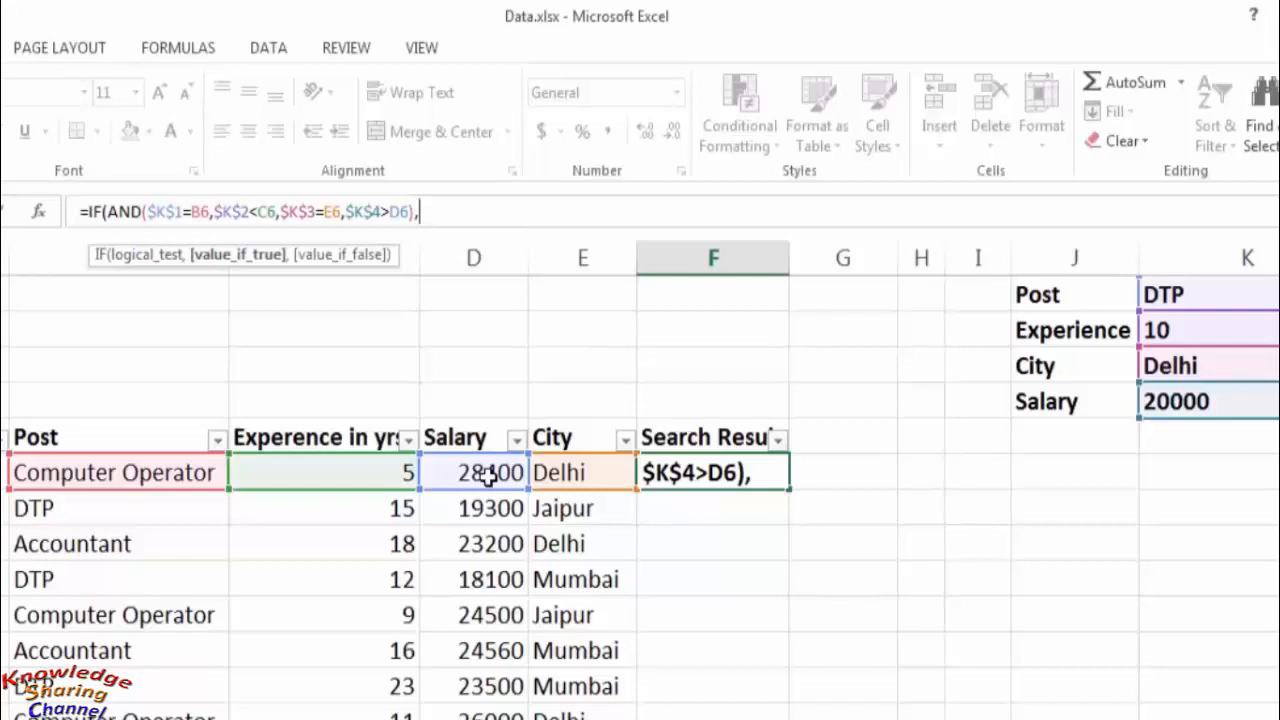
type("\"Yes")
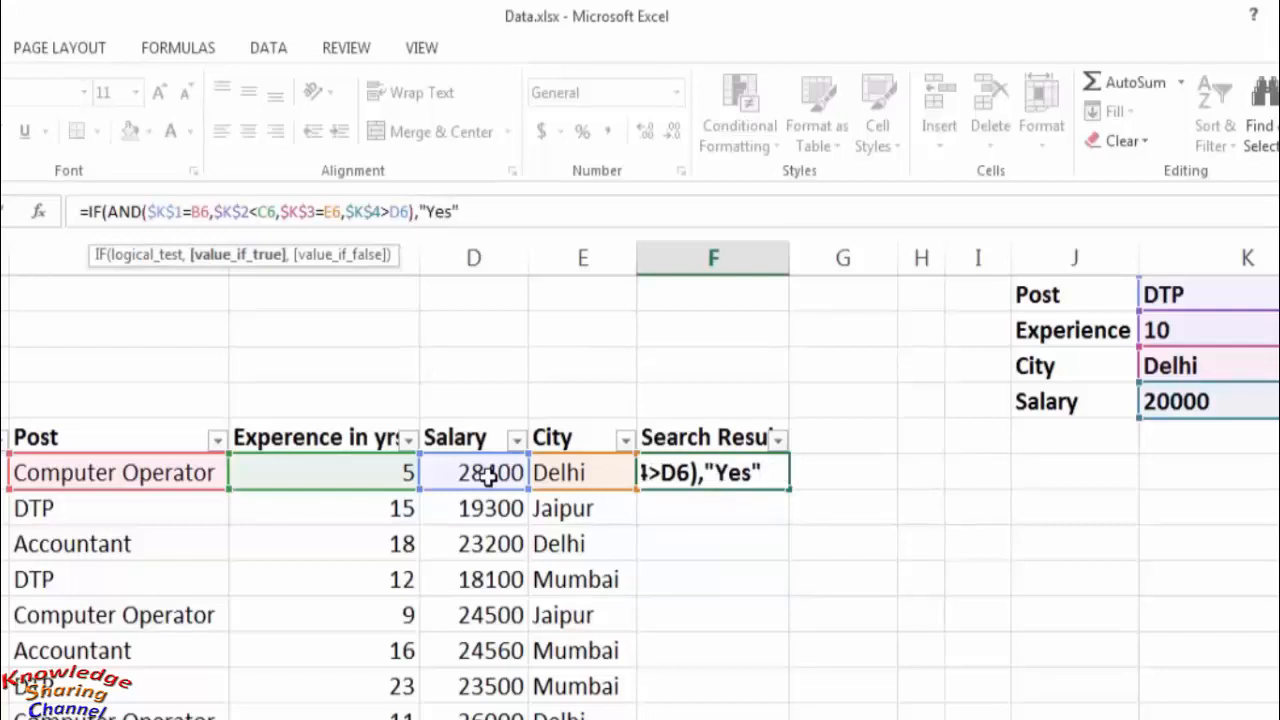
type("\",")
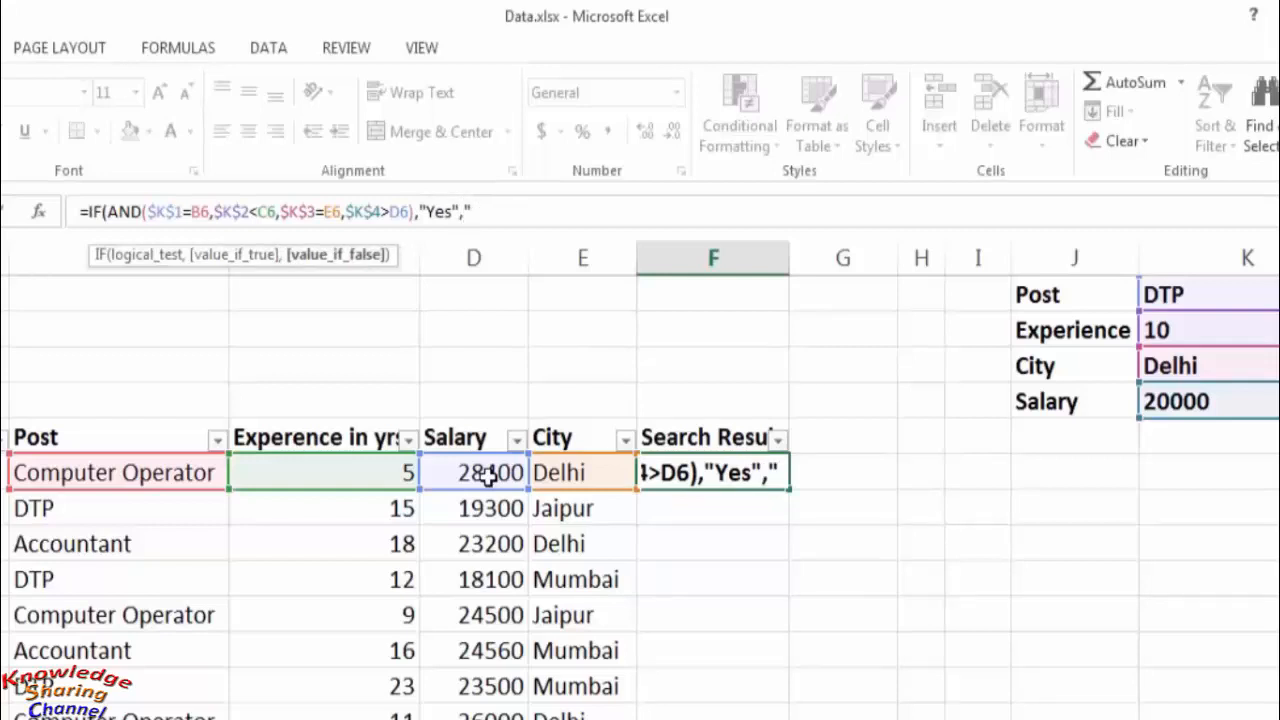
type("\"No")
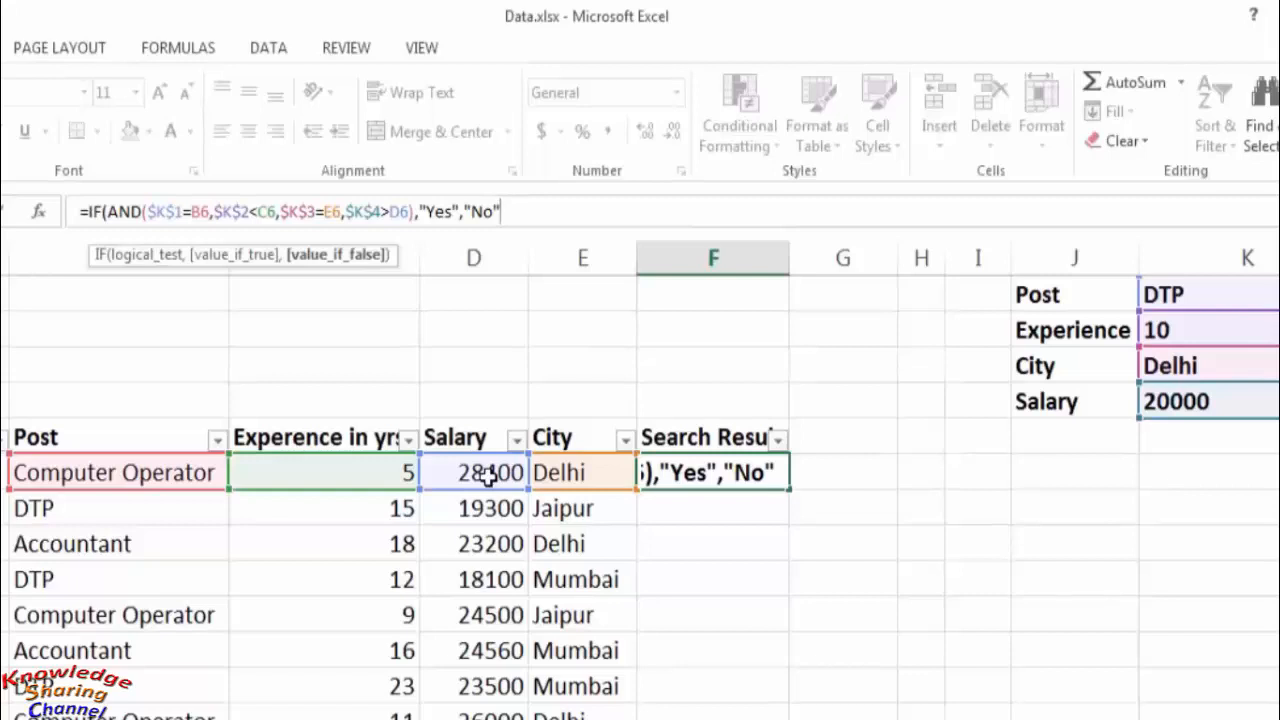
- Complete the IF formula in F6 with "Yes" as the true value and "No" as the false value, and enter it
type("\")")
key("Return")
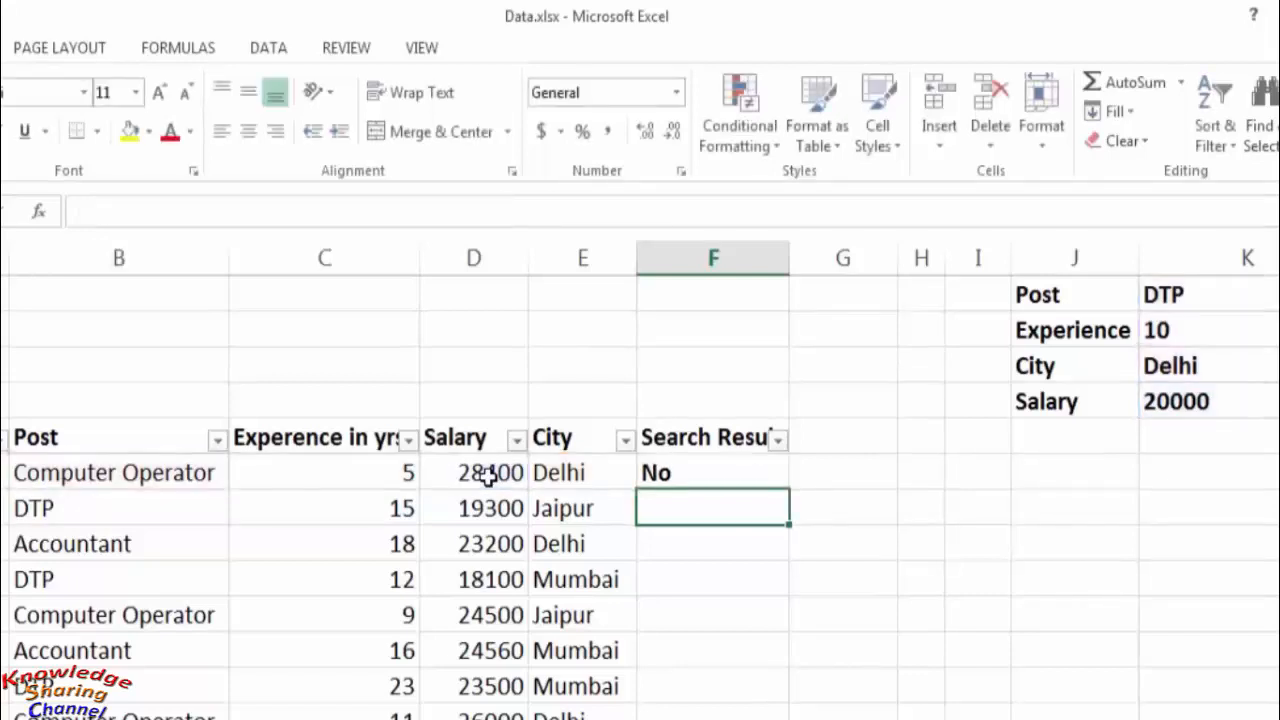
- Fill the F6 formula down the Search Result column through F15
key("Up")
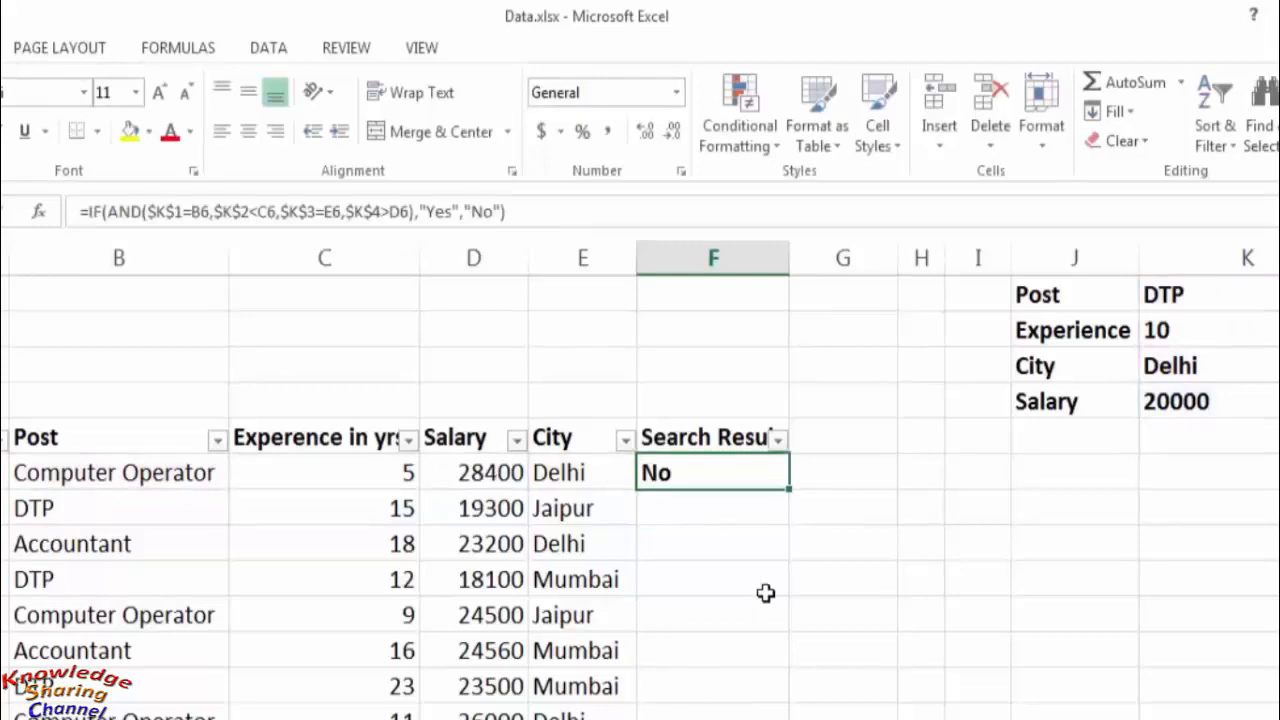
left_click_drag(793, 459, 792, 719)
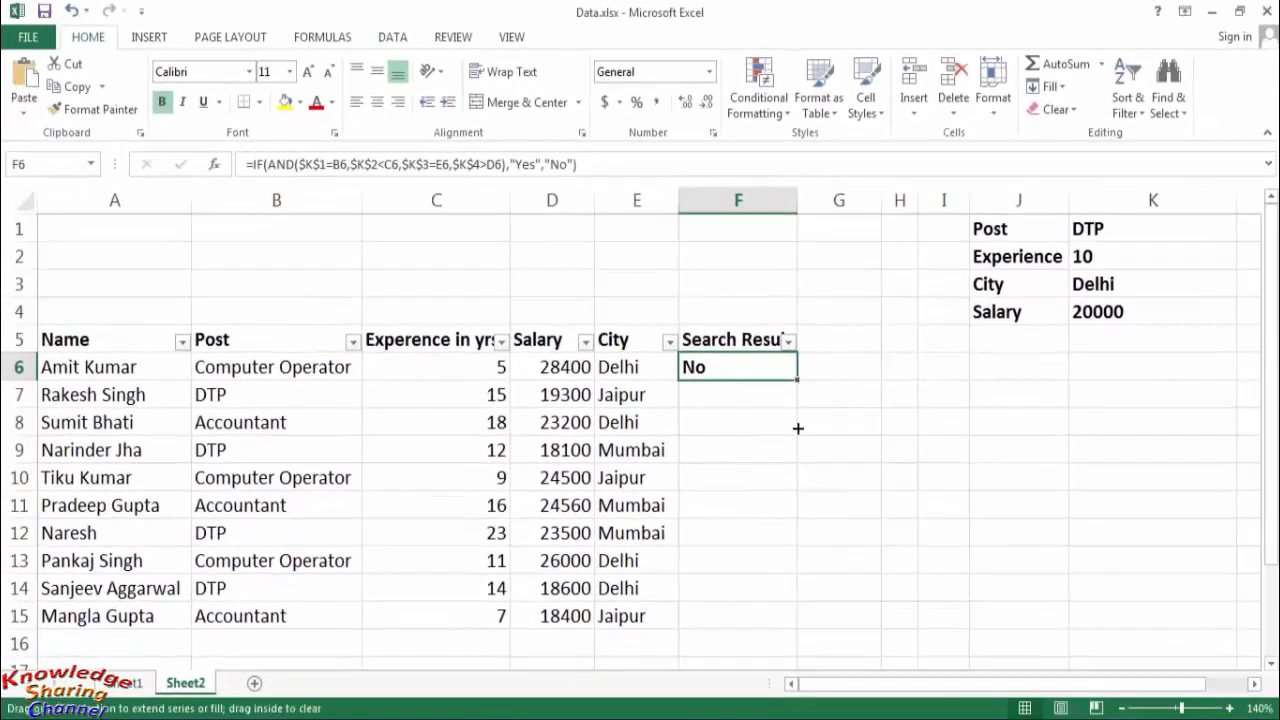
left_click_drag(797, 637, 797, 637)
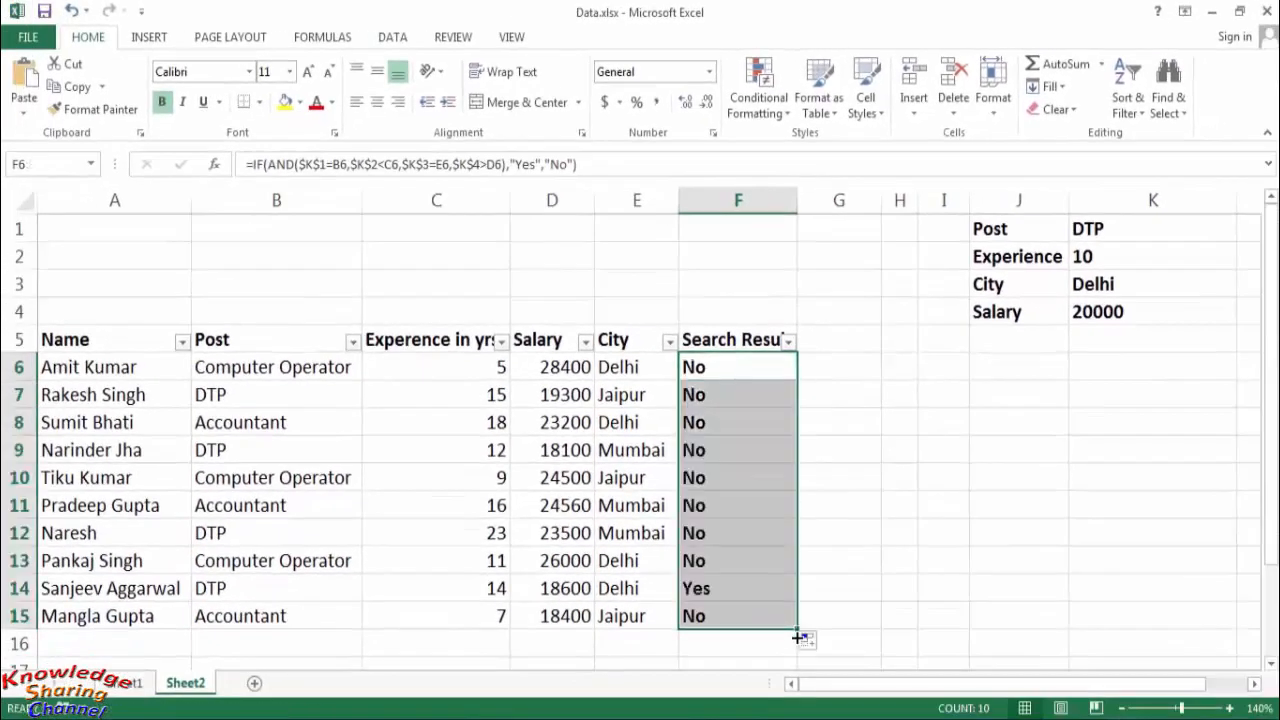
left_click(855, 566)
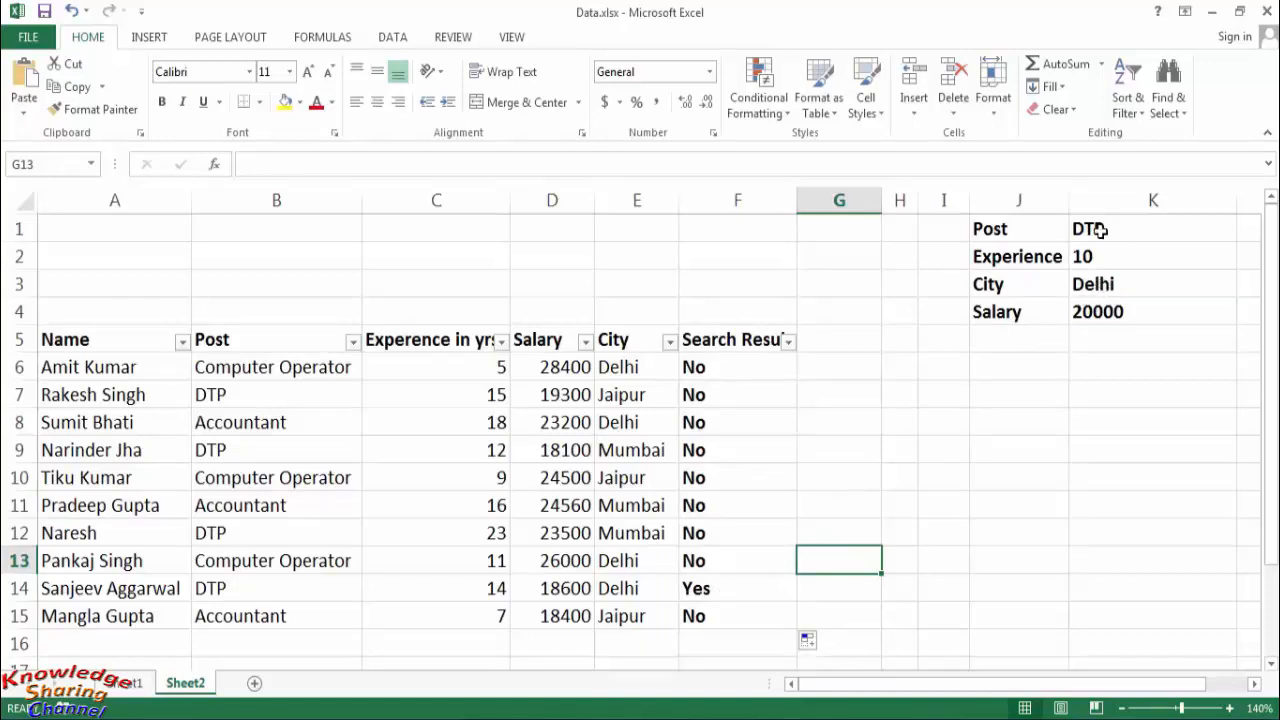
- Set the City criterion in K3 to Jaipur
left_click(1100, 285)
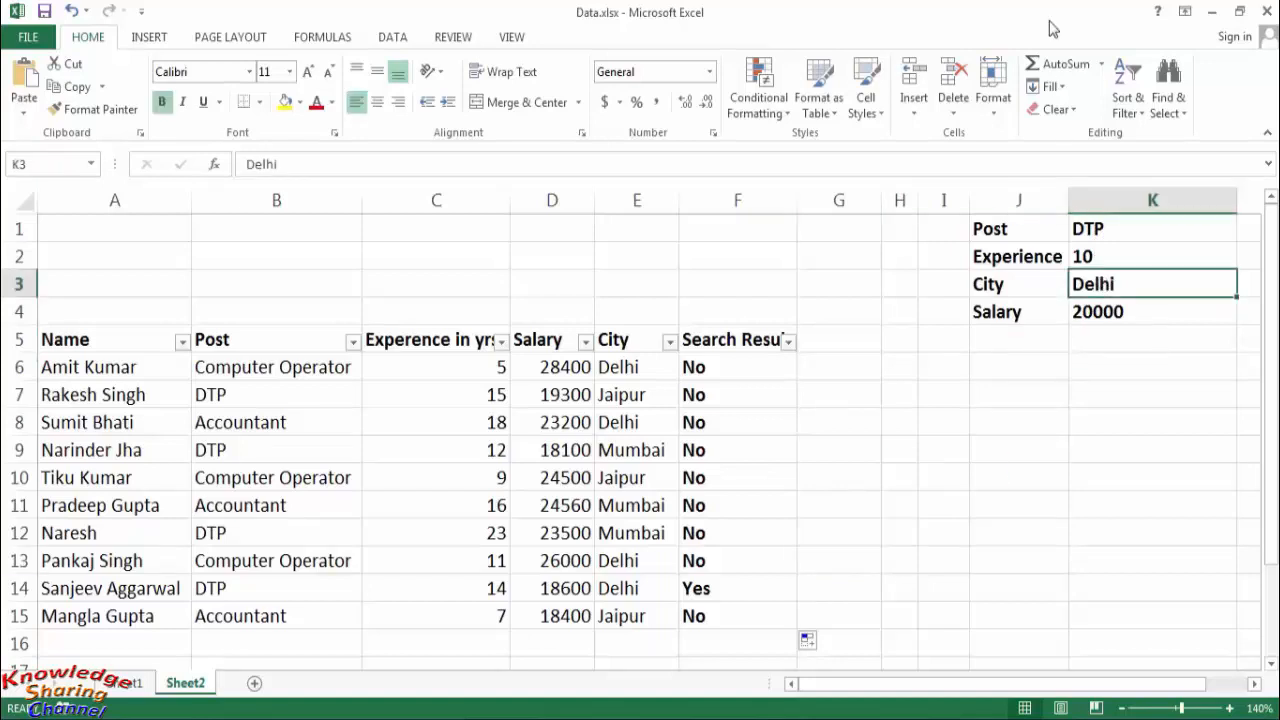
type("J")
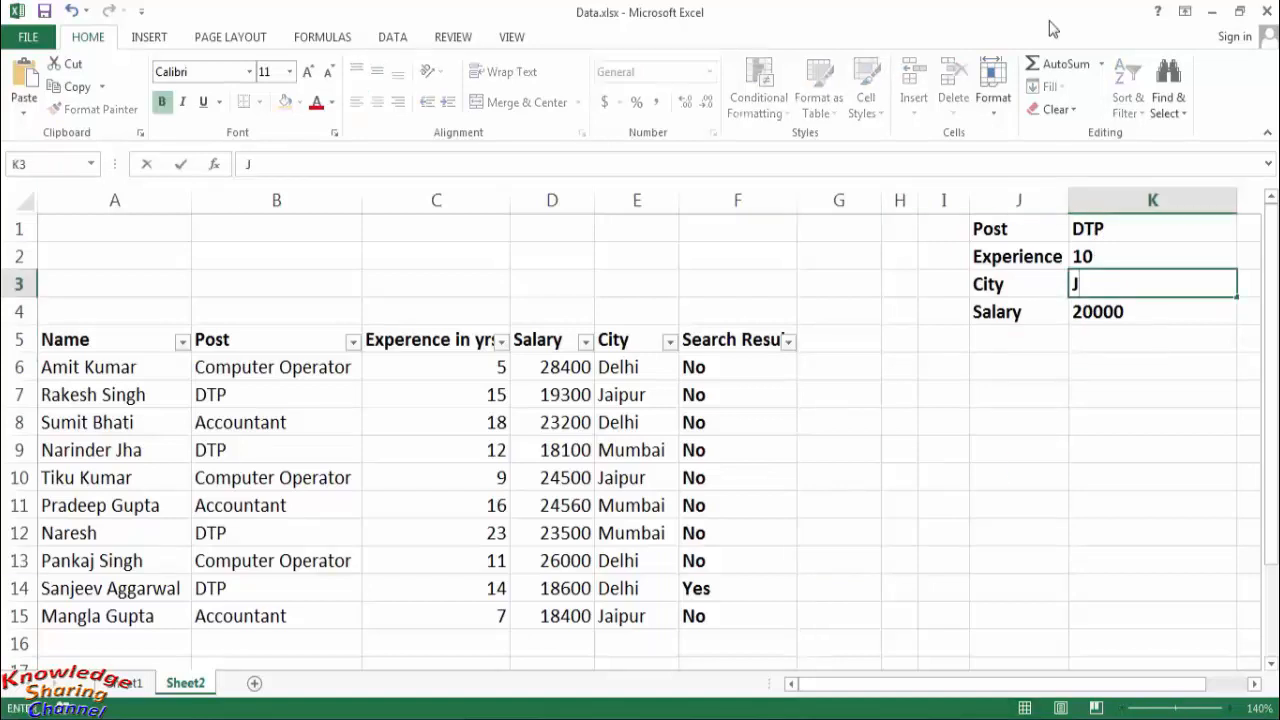
type("aipur")
key("Return")
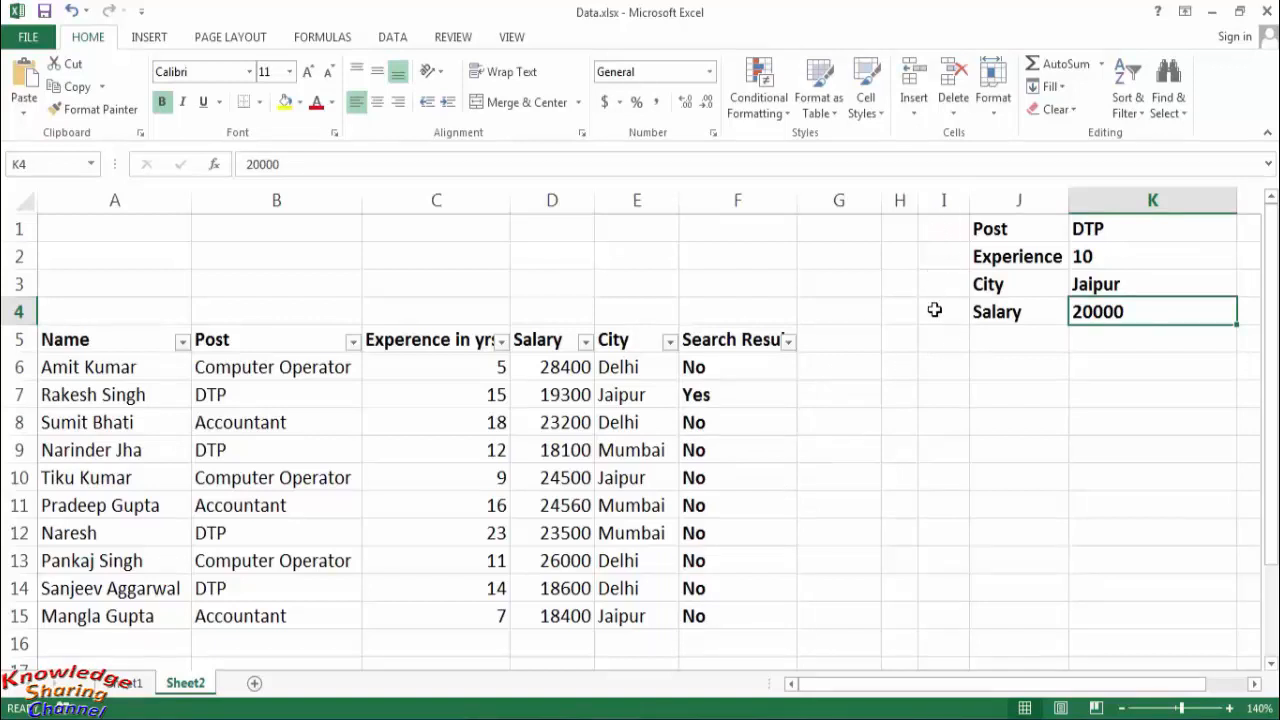
- Set the Post criterion in K1 to Computer operator and the Experience criterion in K2 to 4
left_click(1150, 228)
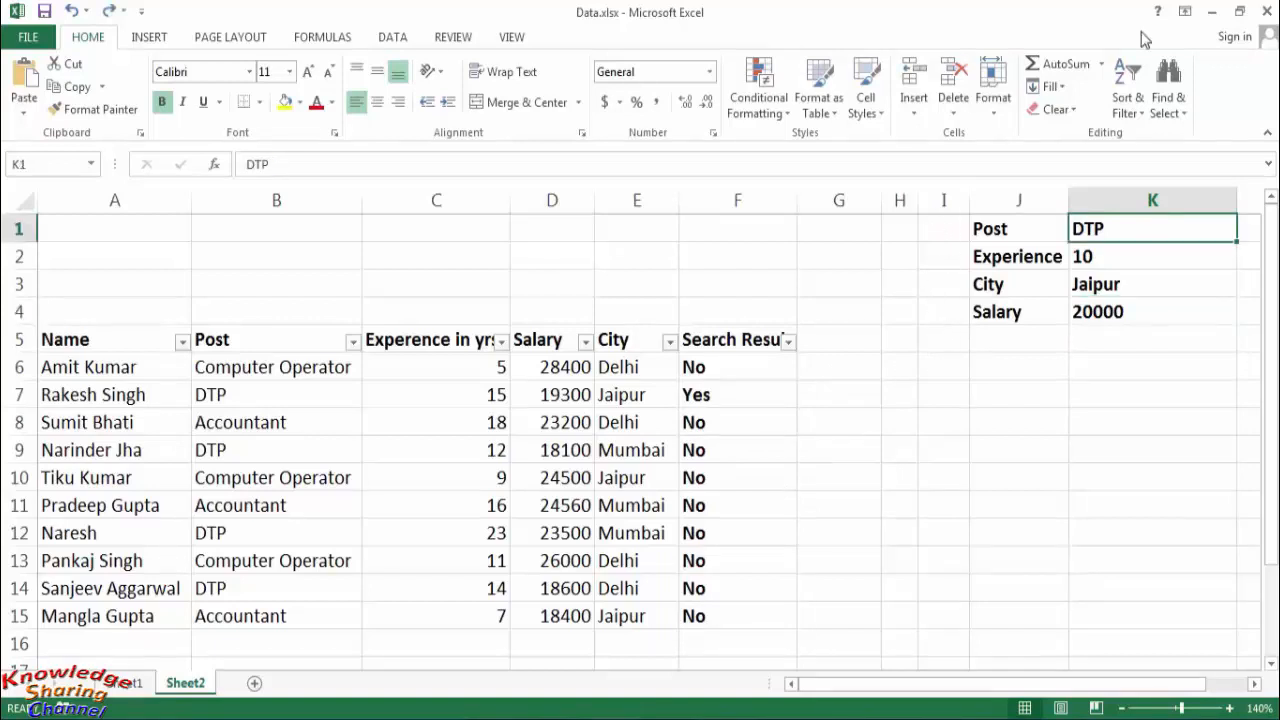
type("Computer ")
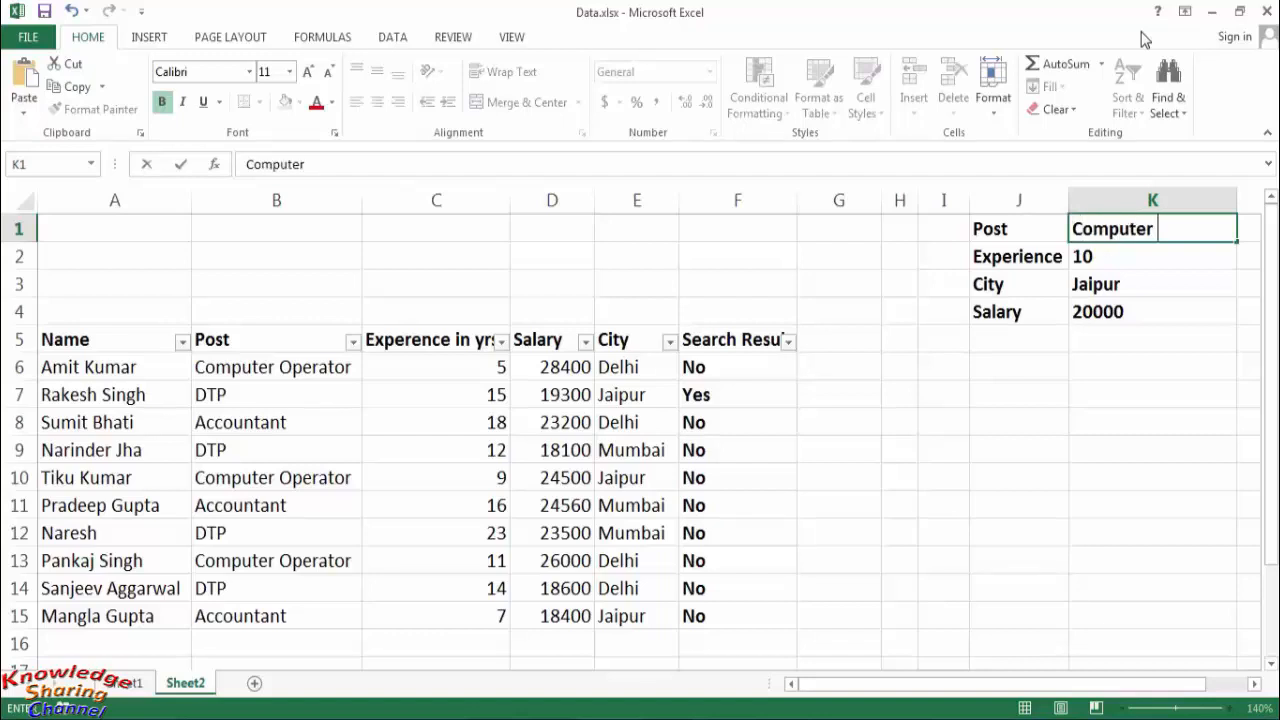
type("opera")
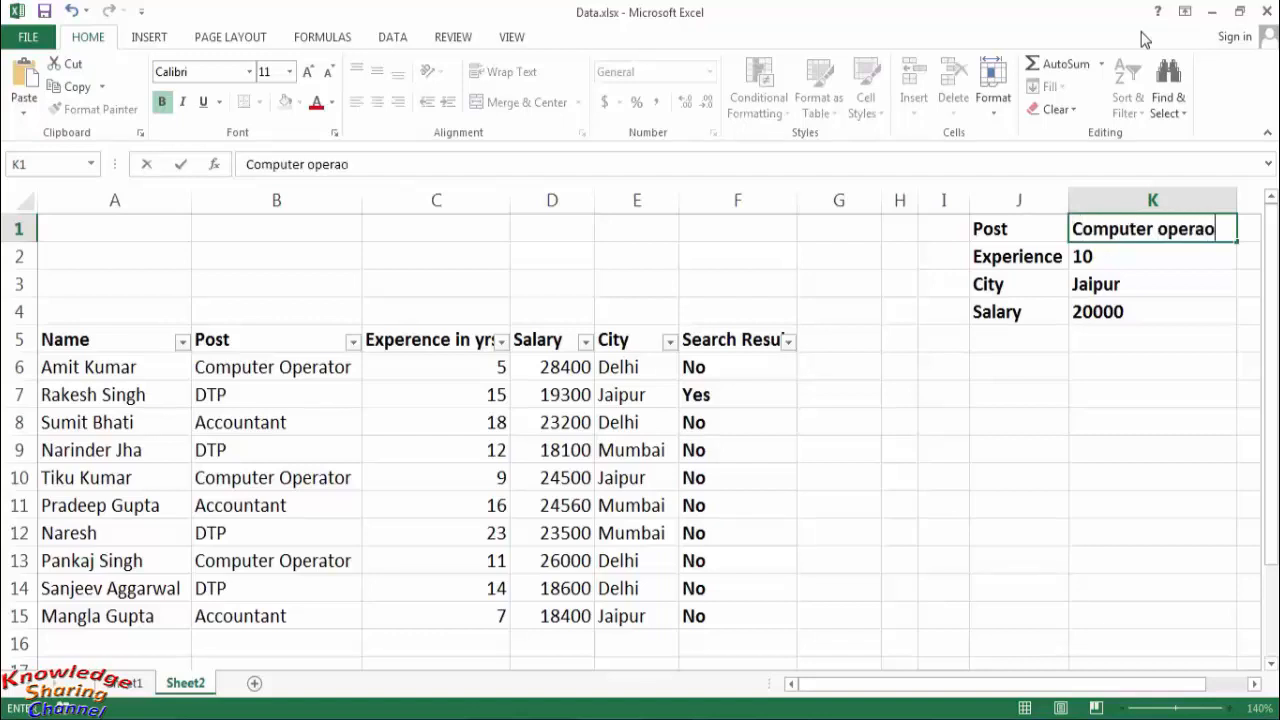
type("tor")
key("Return")
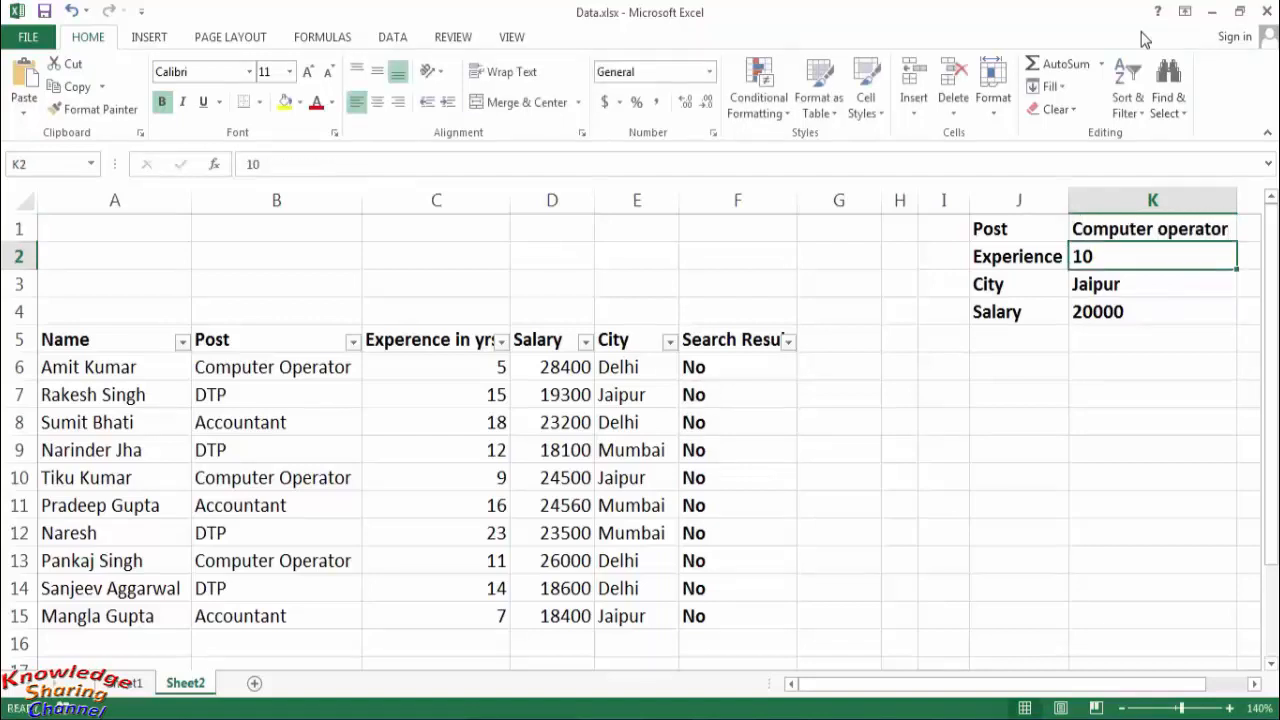
type("4")
key("Return")
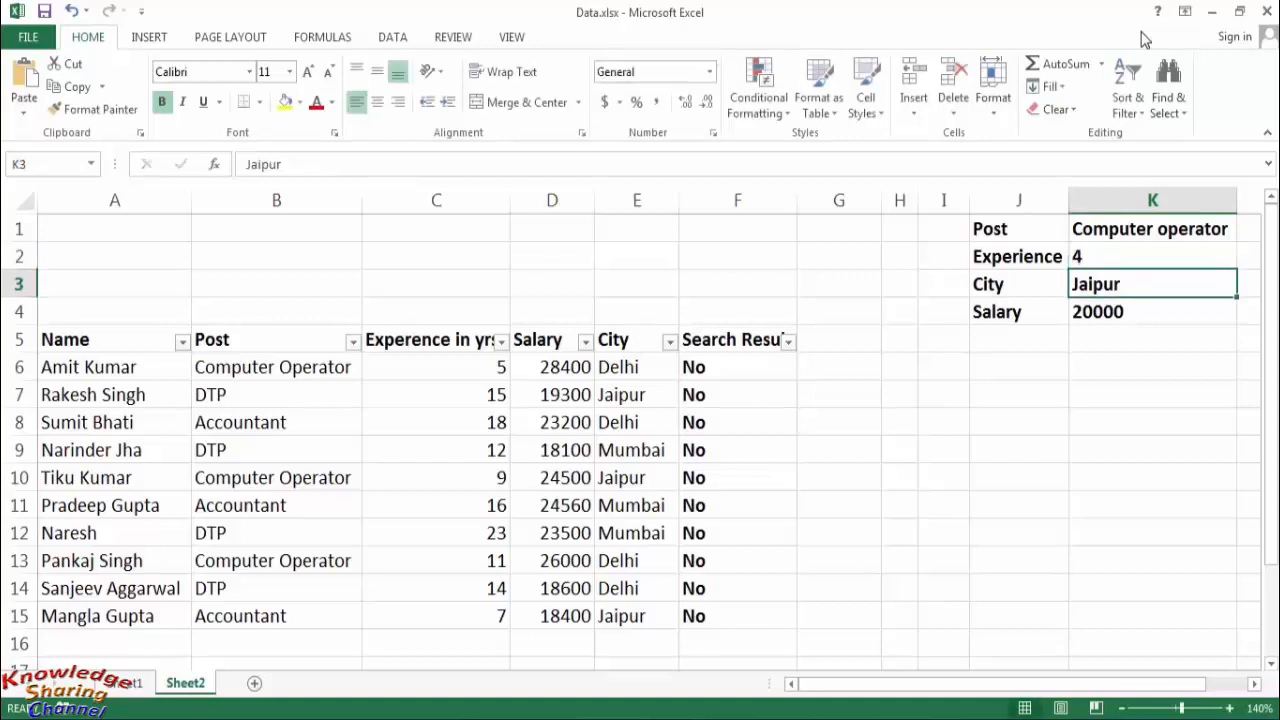
- Set the City criterion in K3 to Delhi and the Salary criterion in K4 to 30000
type("Delhi")
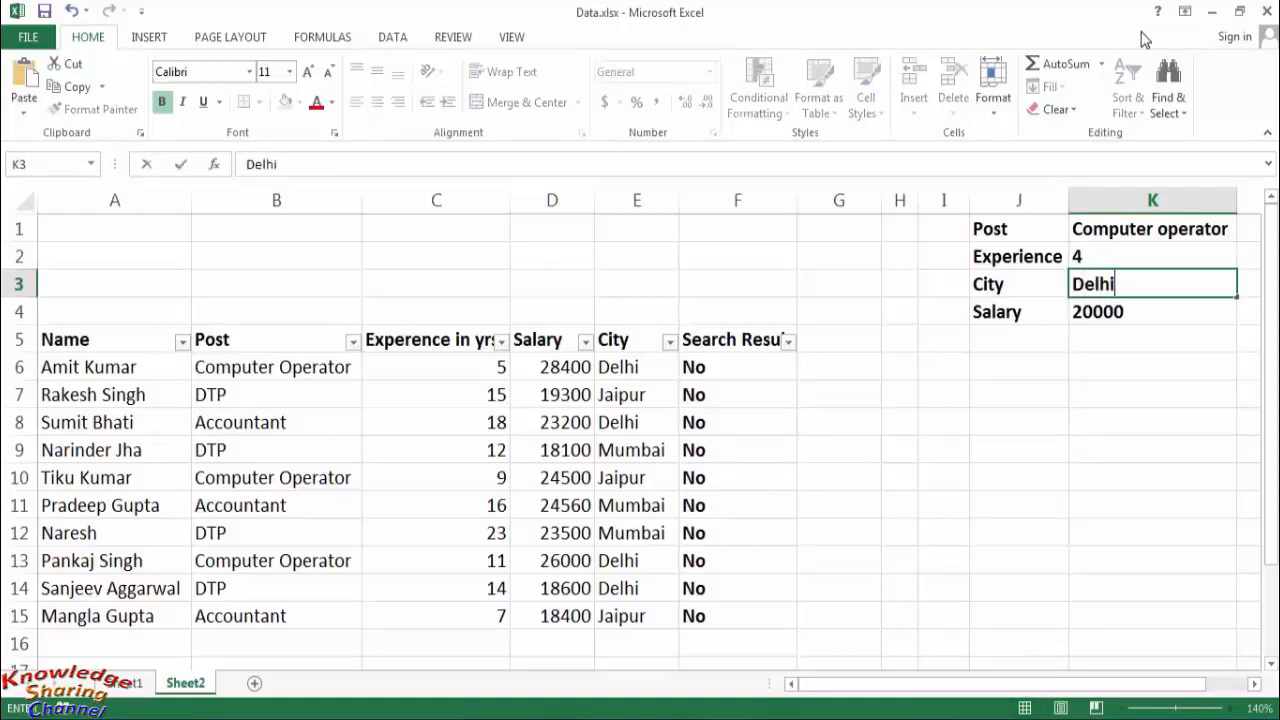
key("Return")
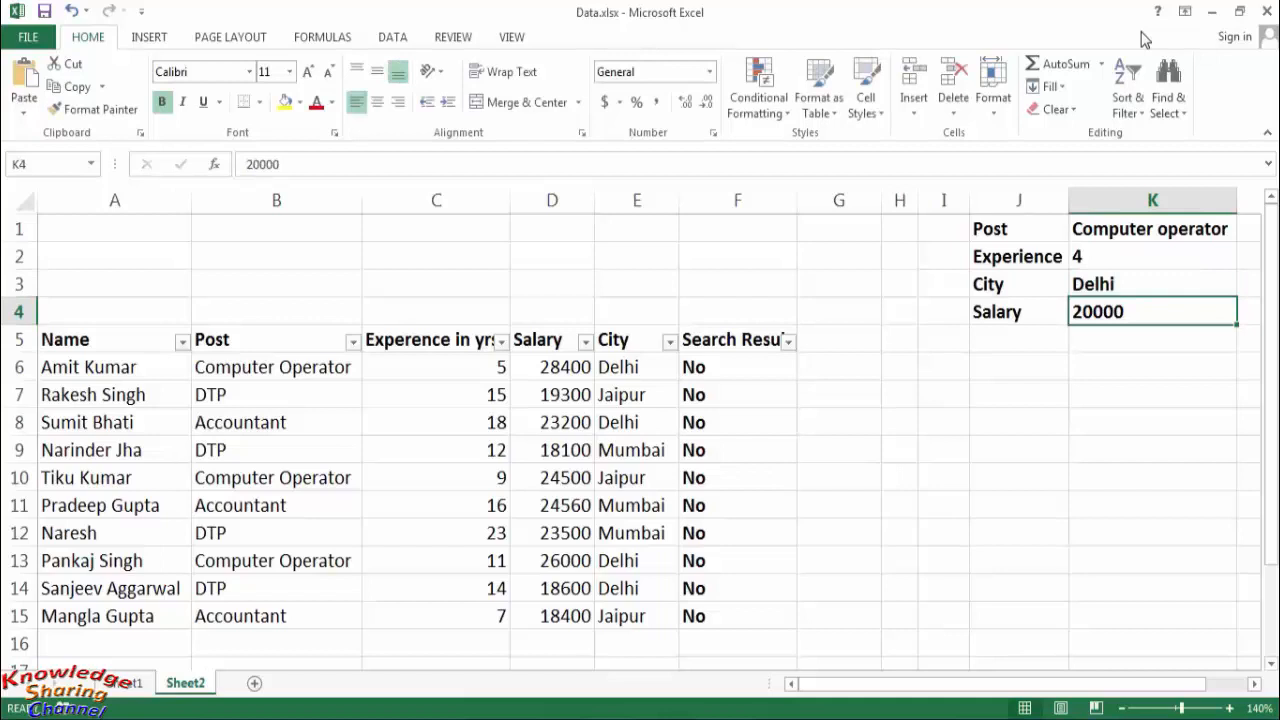
type("30000")
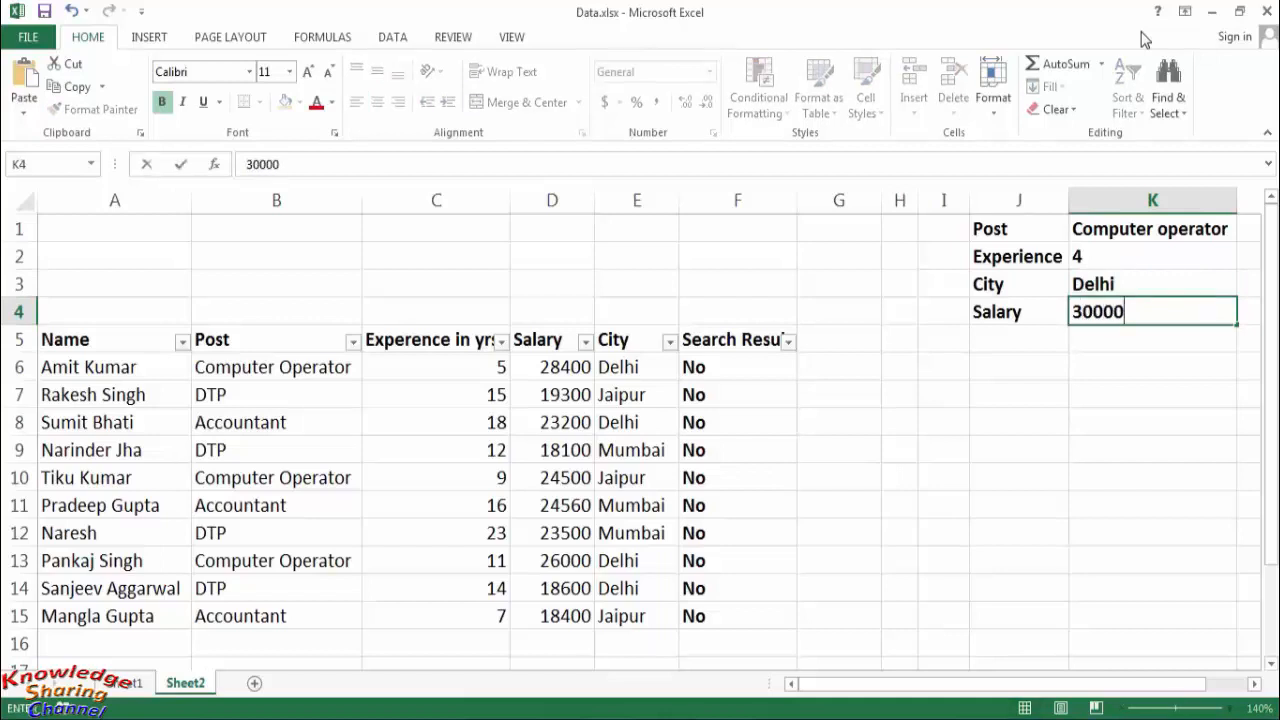
key("Return")
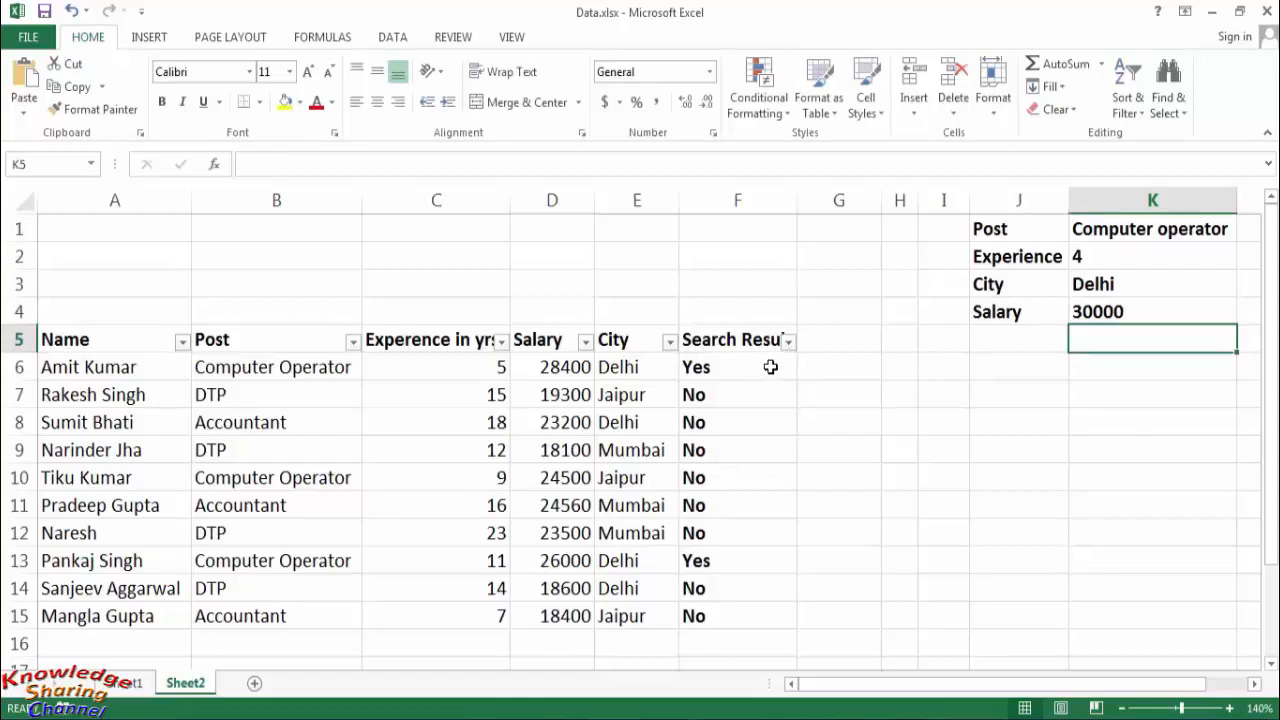
- Filter the Search Result column to show only the rows marked Yes
left_click(769, 366)
left_click(735, 562)
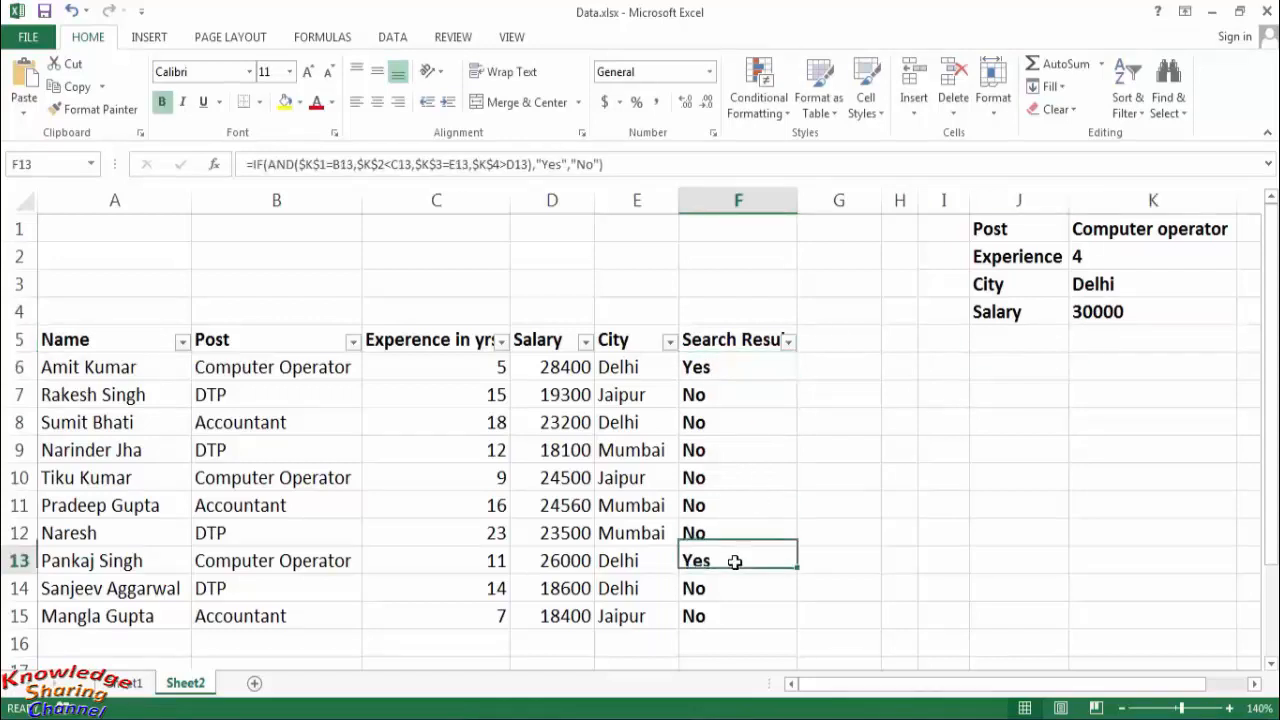
left_click(788, 342)
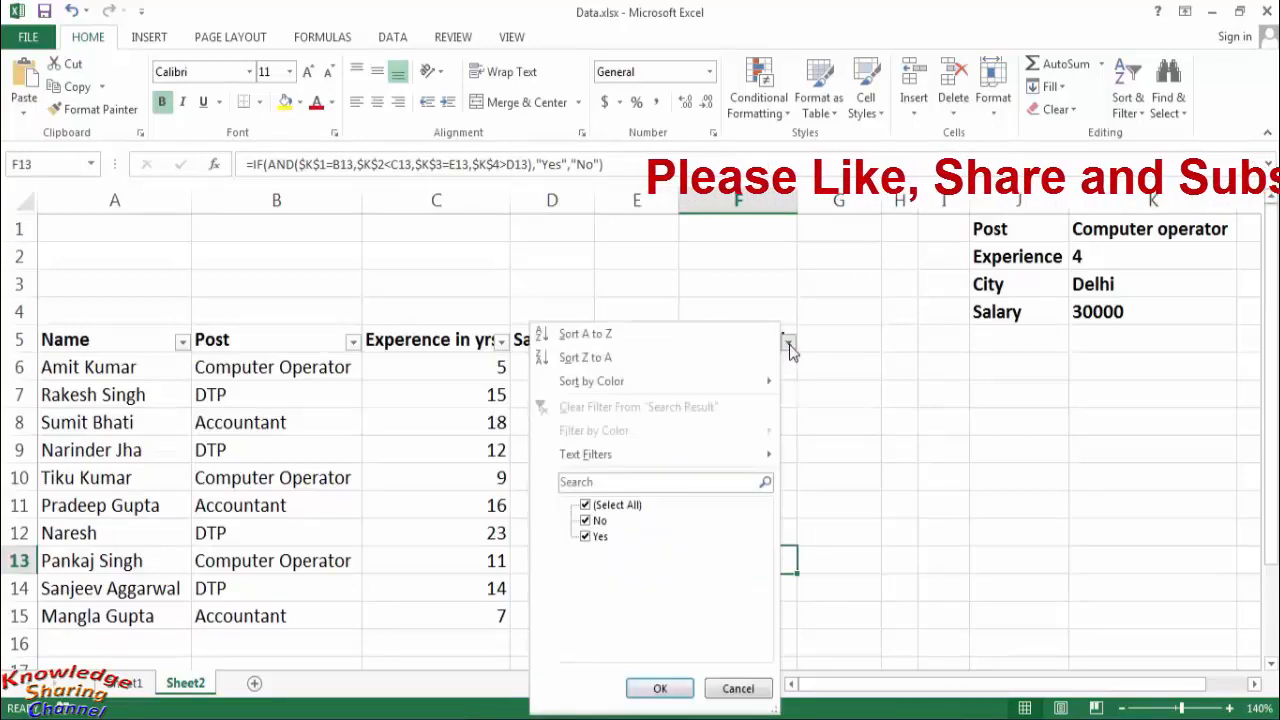
left_click(590, 505)
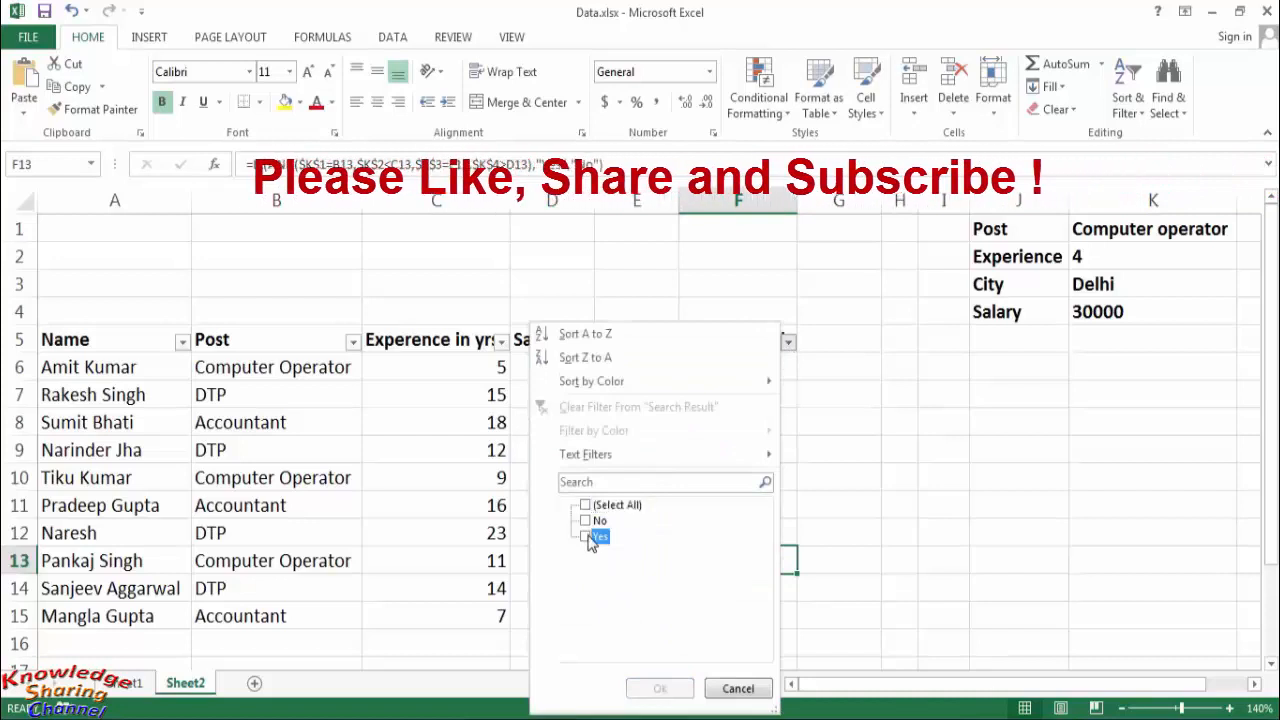
left_click(587, 537)
left_click(660, 688)
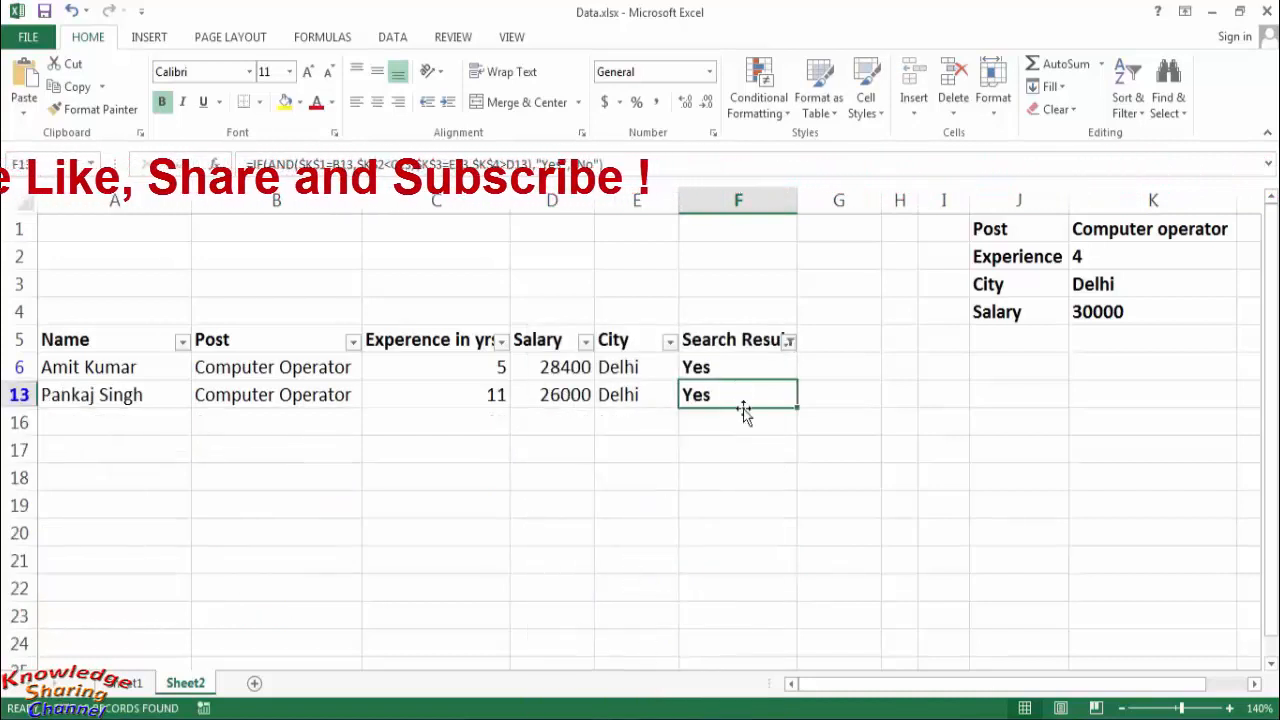